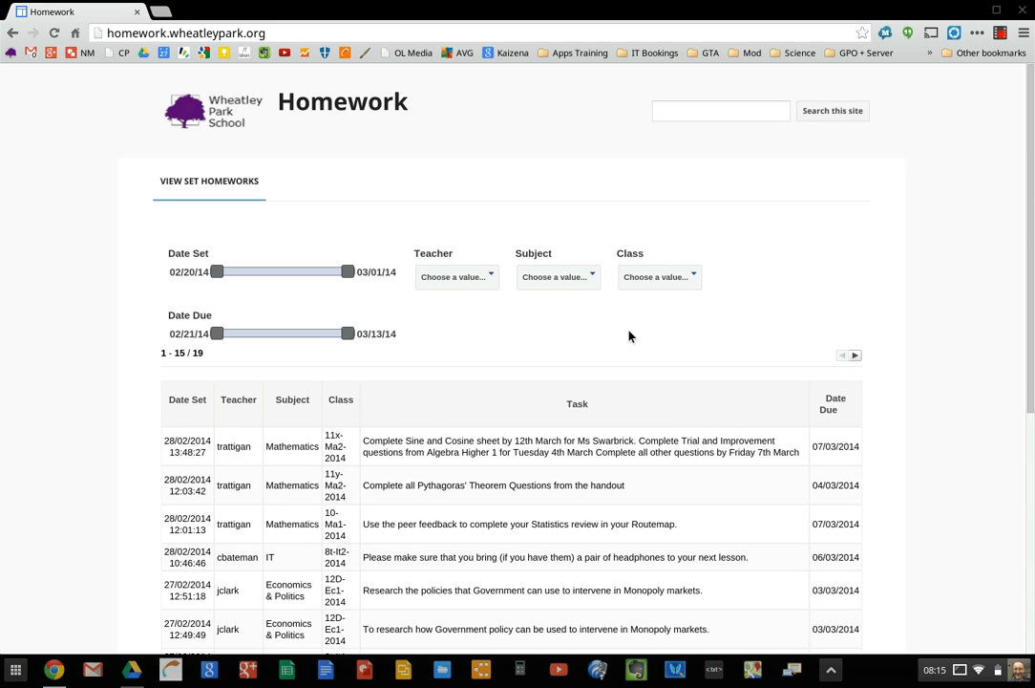
Step: Filter the set homeworks list by the Chemistry teacher's username and clear that filter
scroll(728, 302, "down", 2)
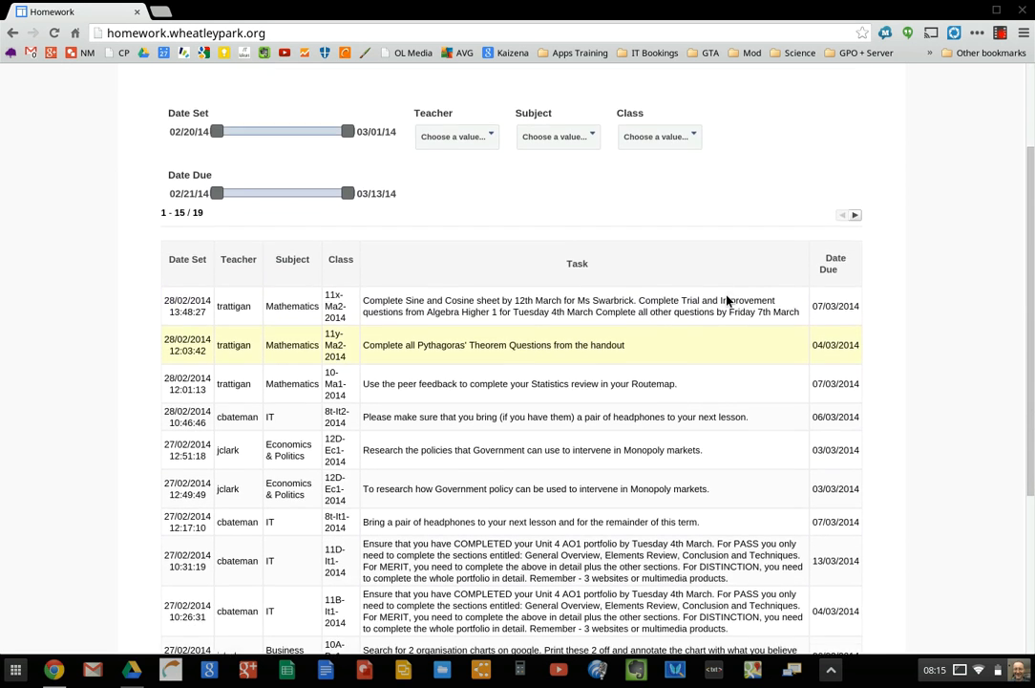
scroll(728, 302, "up", 1)
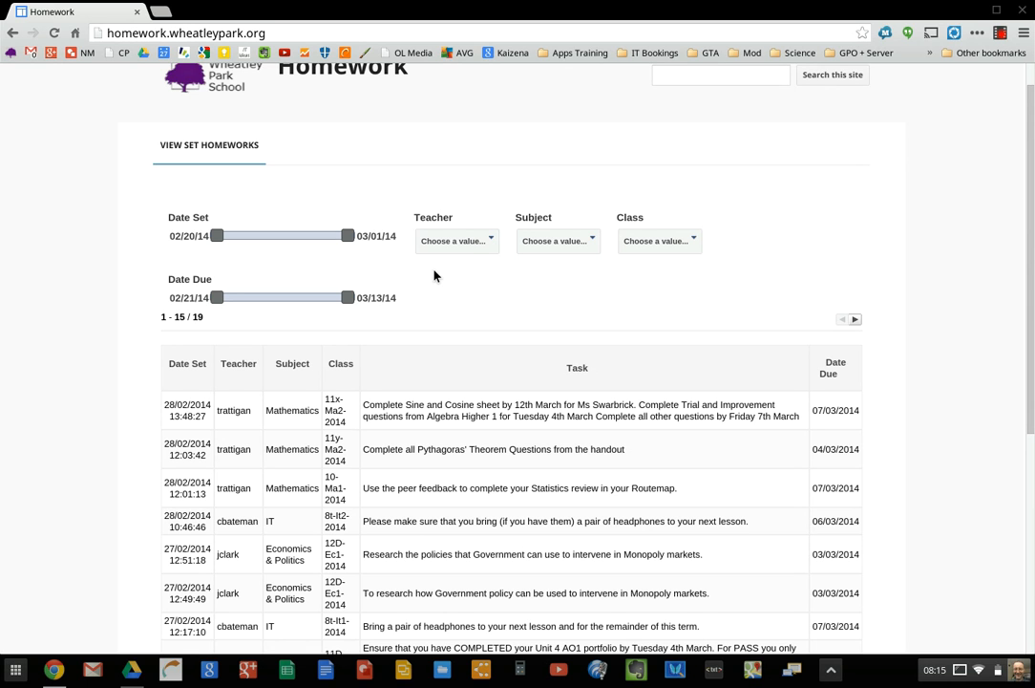
left_click(483, 254)
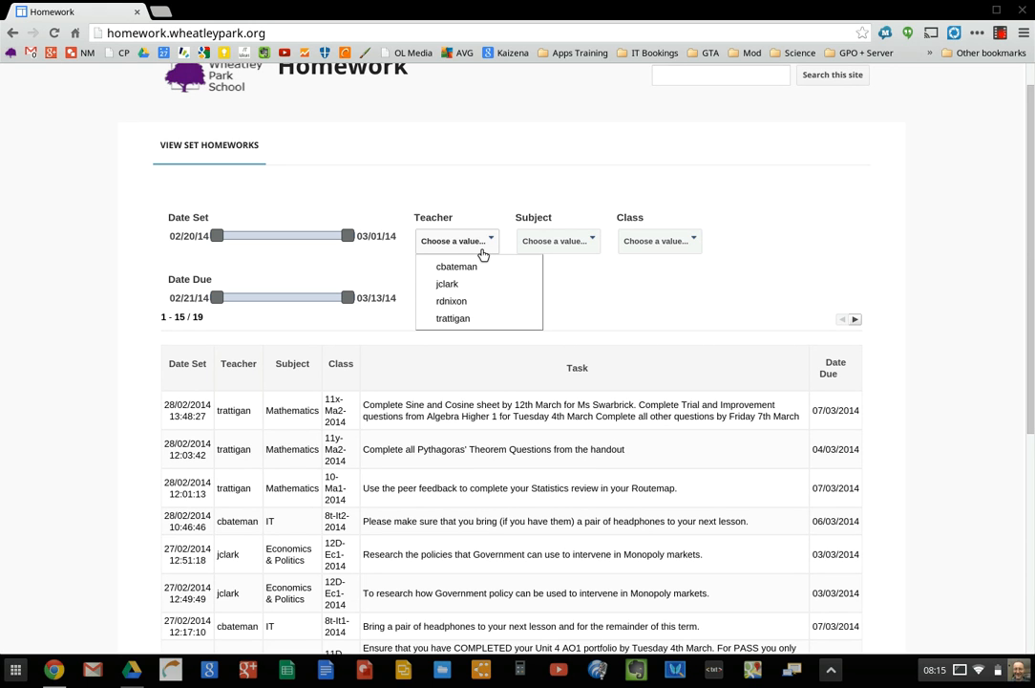
left_click(456, 301)
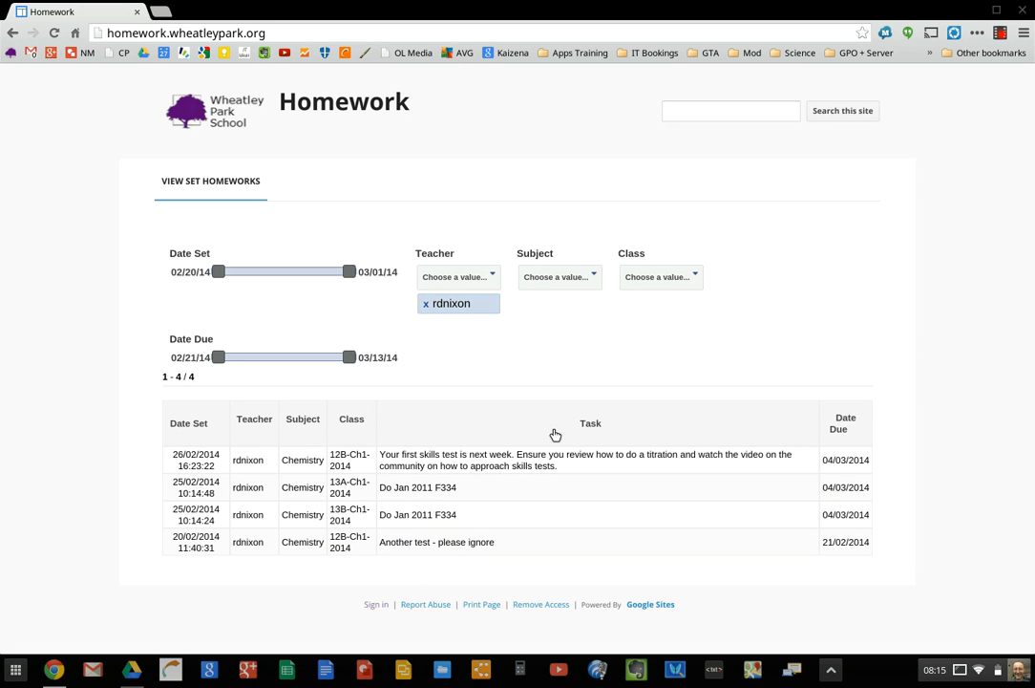
left_click(426, 304)
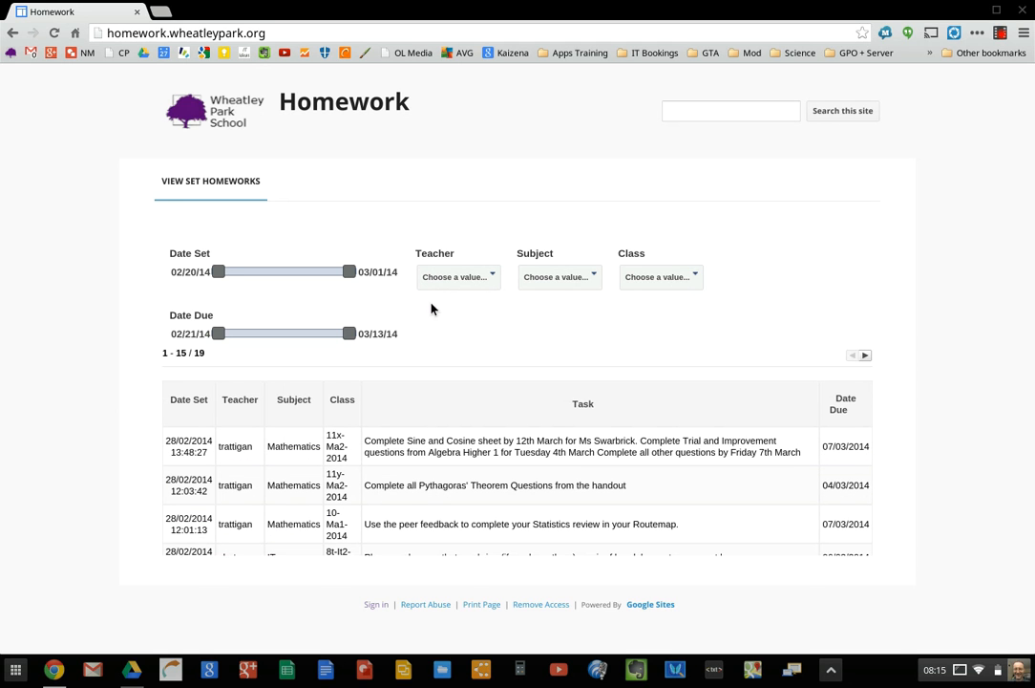
Step: Filter the set homeworks by the subject Geography and, separately, by Business Studies, clearing each filter
left_click(585, 276)
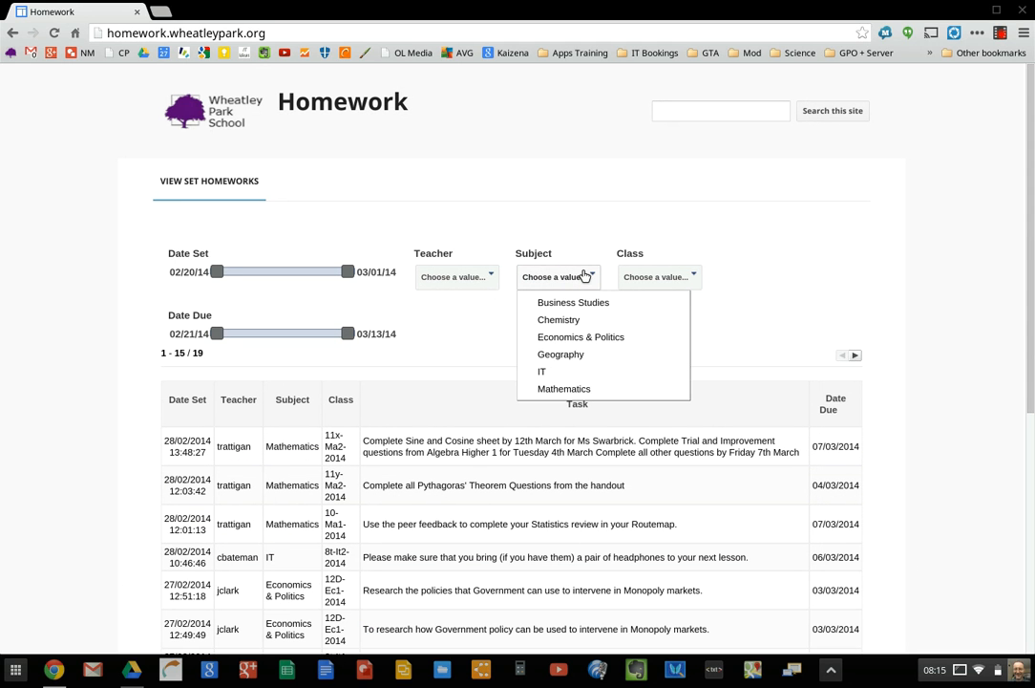
left_click(564, 356)
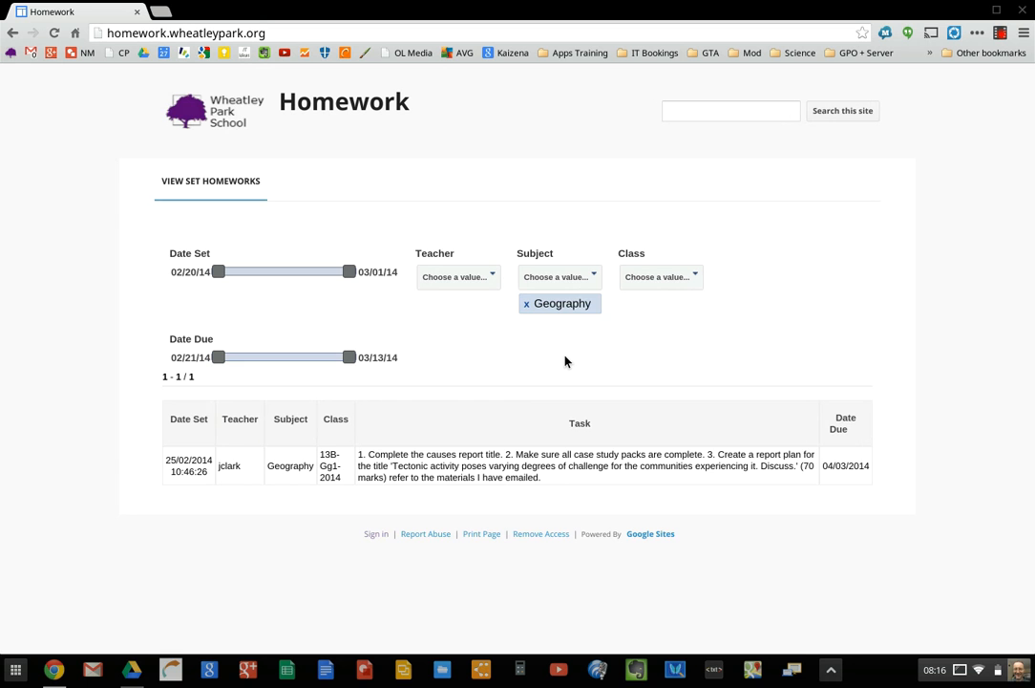
left_click(527, 306)
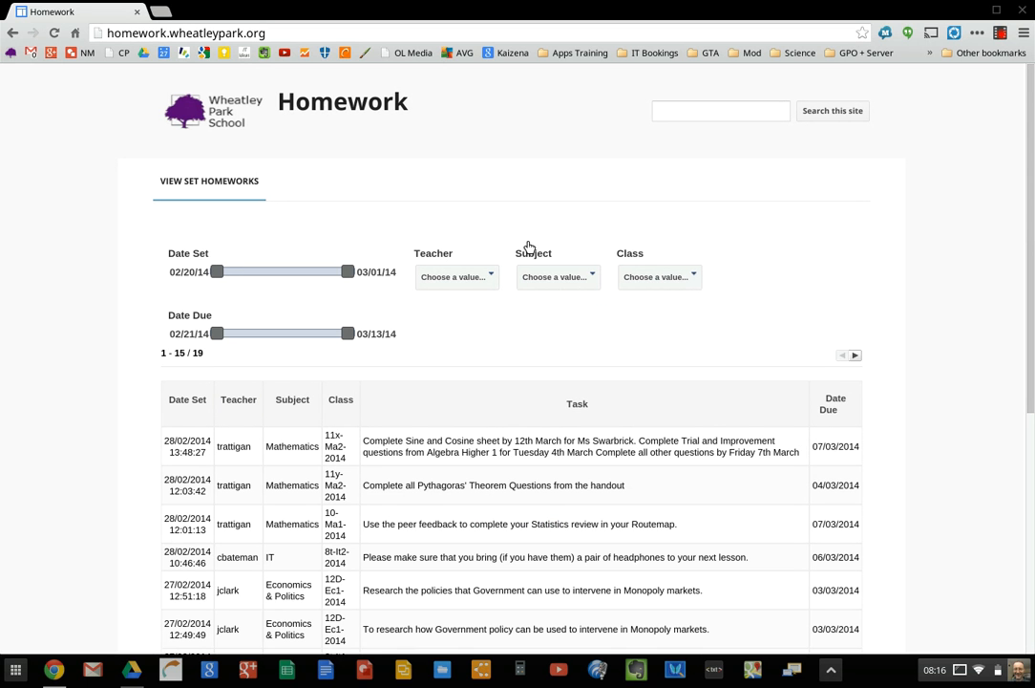
left_click(569, 281)
left_click(567, 302)
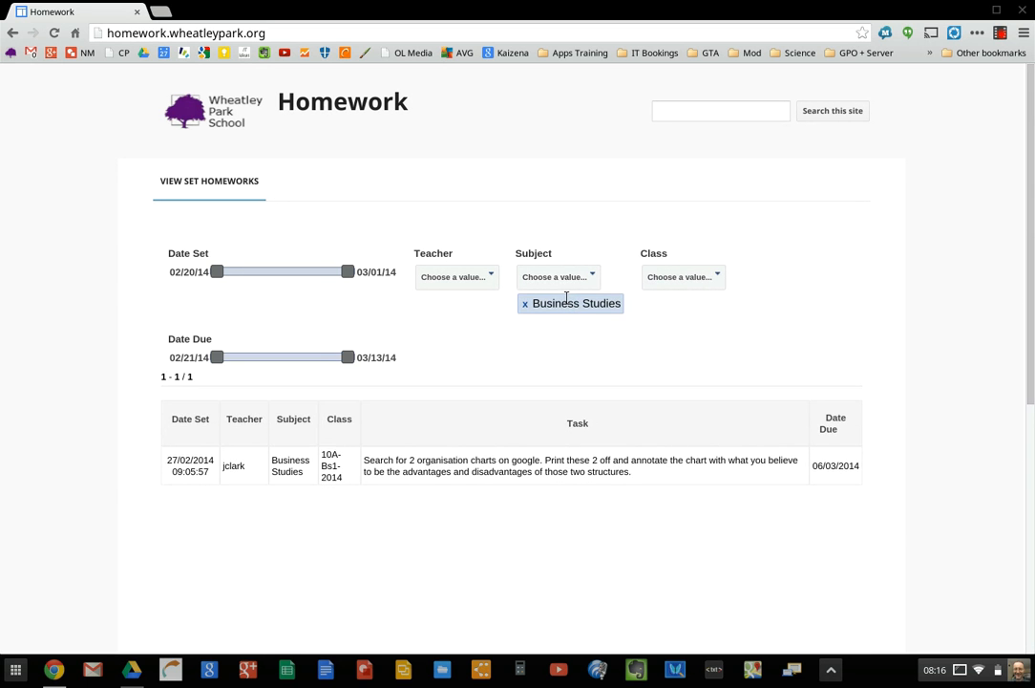
left_click(526, 304)
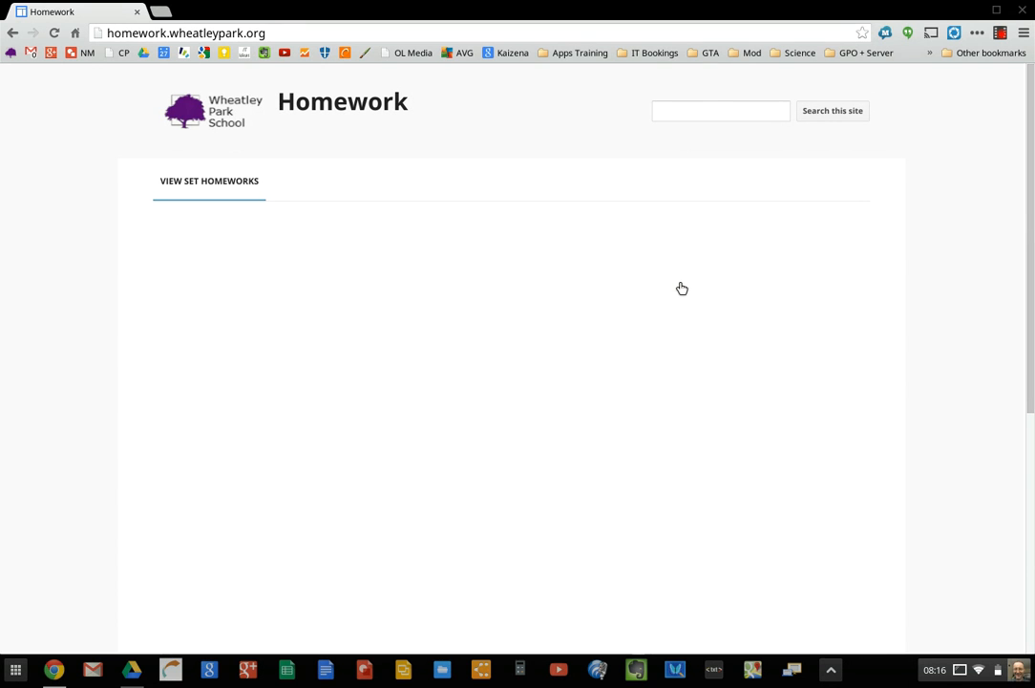
Step: Look through the full list of classes offered by the Class filter without choosing one
left_click(680, 287)
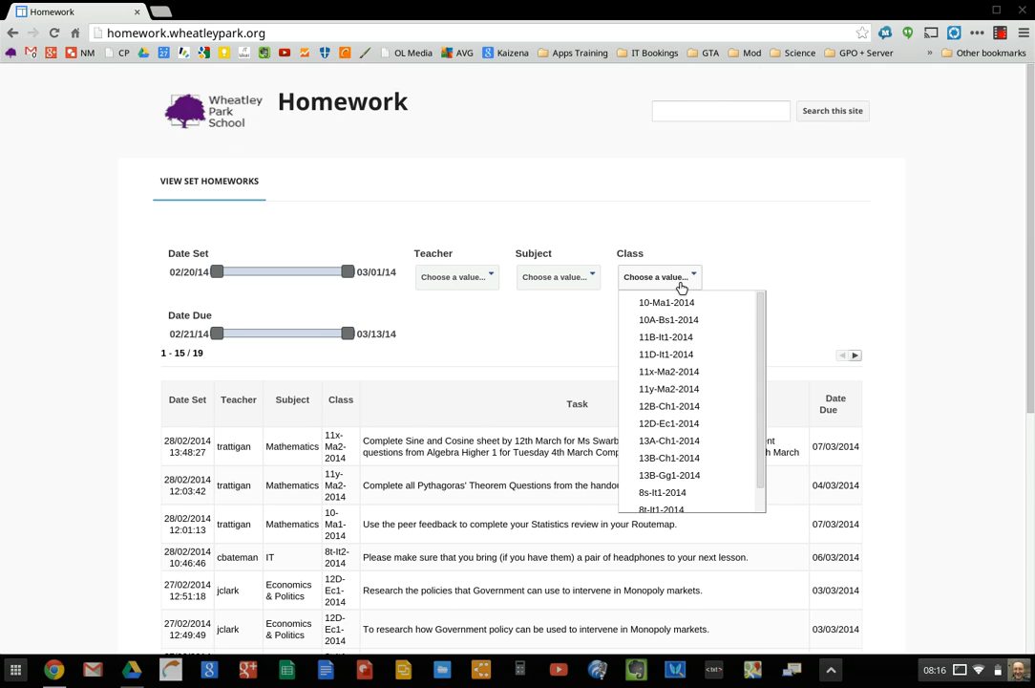
left_click(759, 503)
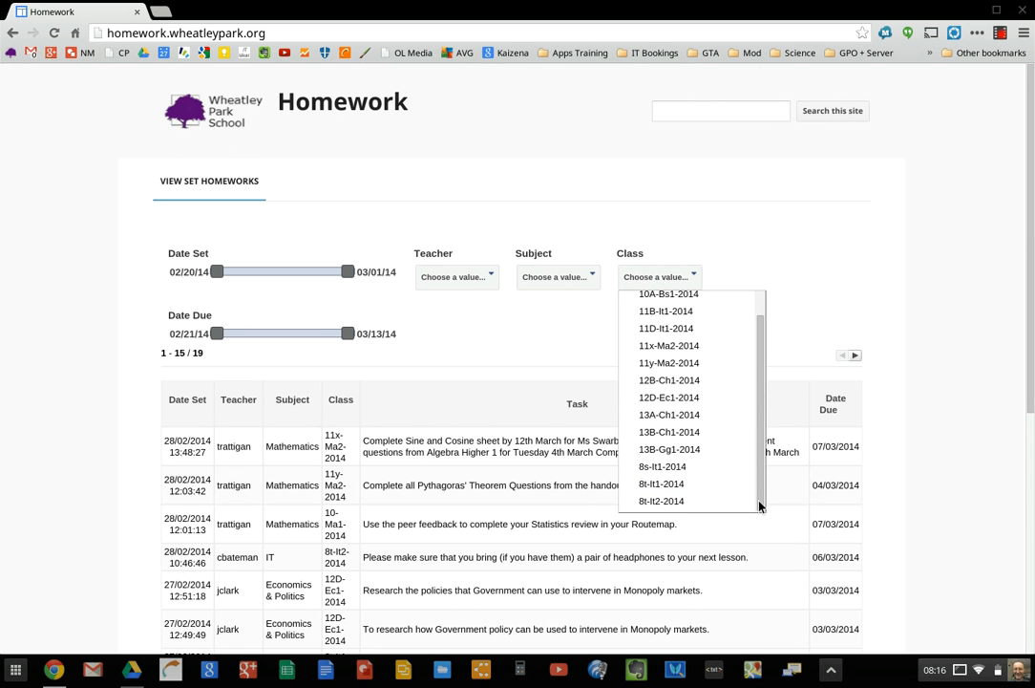
left_click(547, 356)
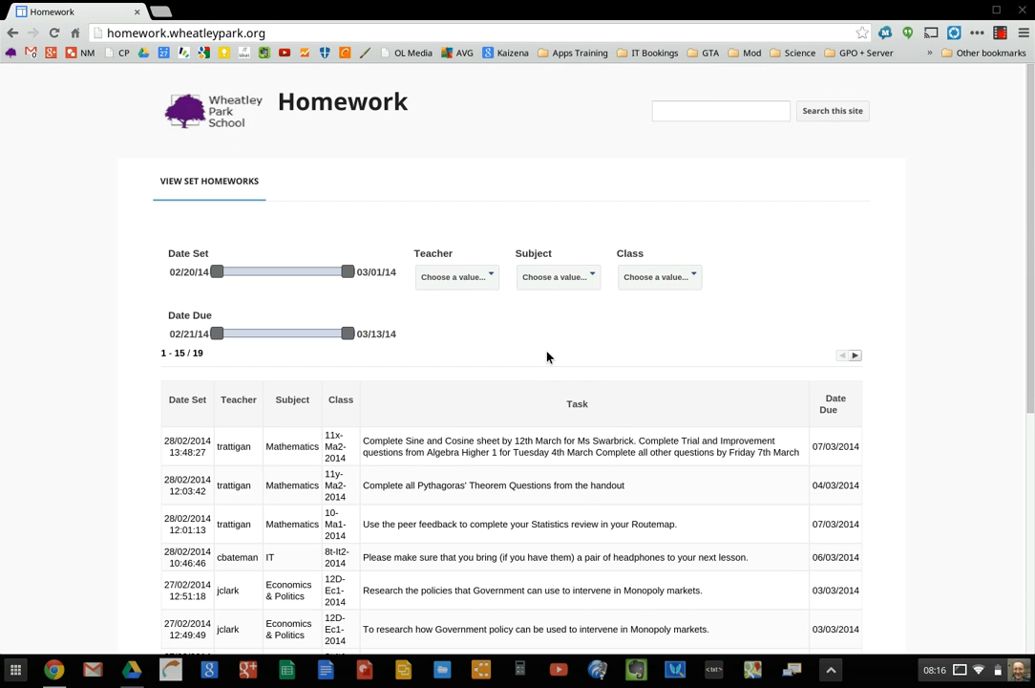
Step: Sign in to the Homework site and open the Submit a homework page
scroll(547, 356, "down", 5)
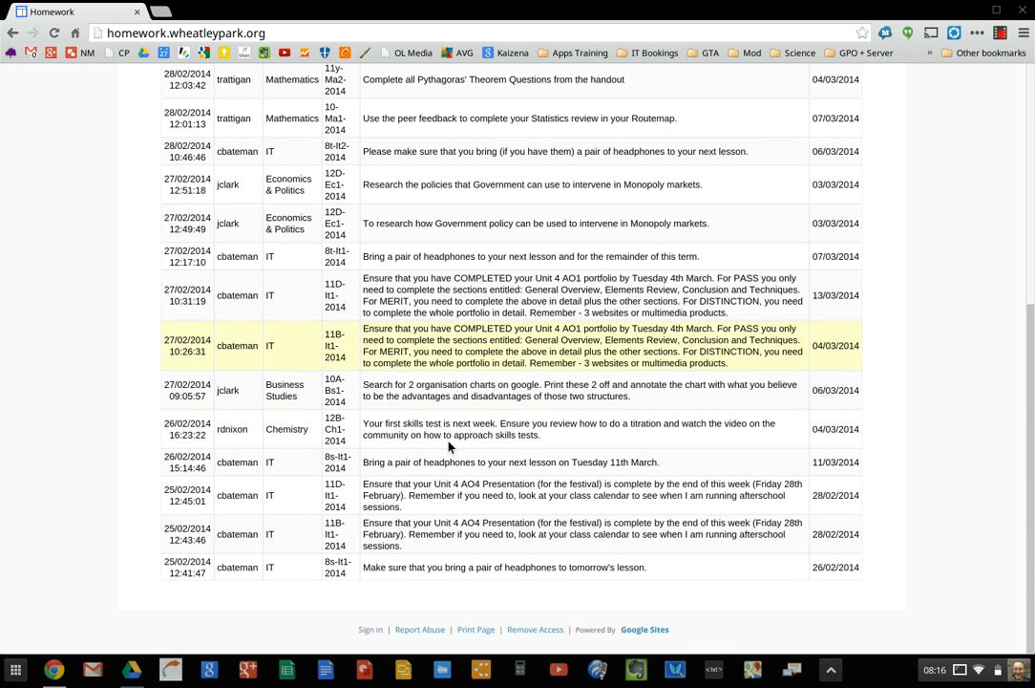
left_click(370, 630)
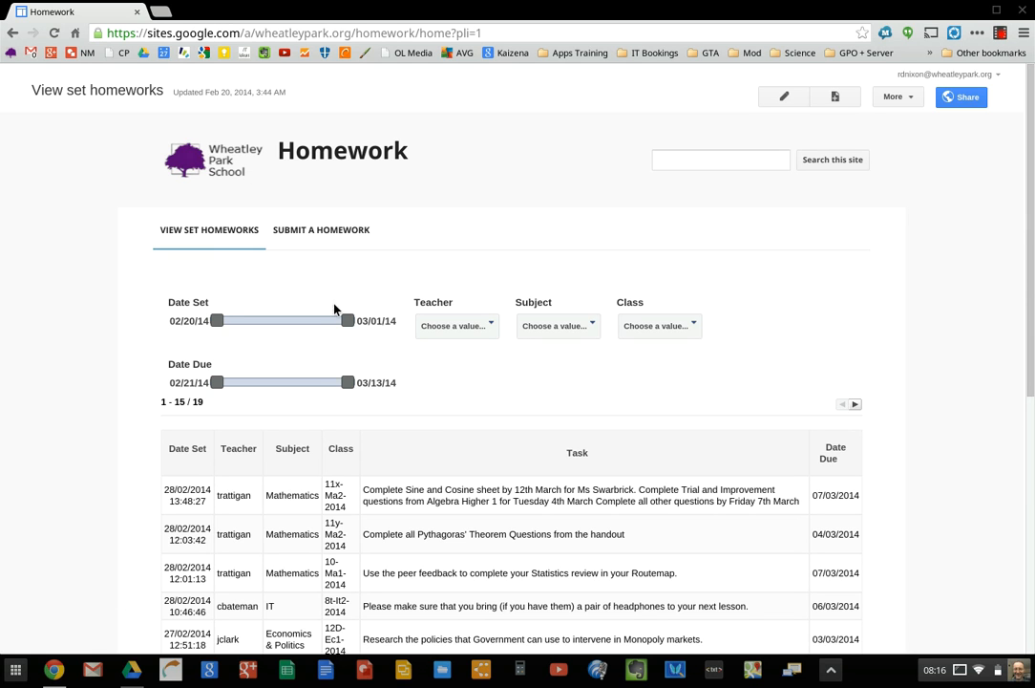
left_click(335, 231)
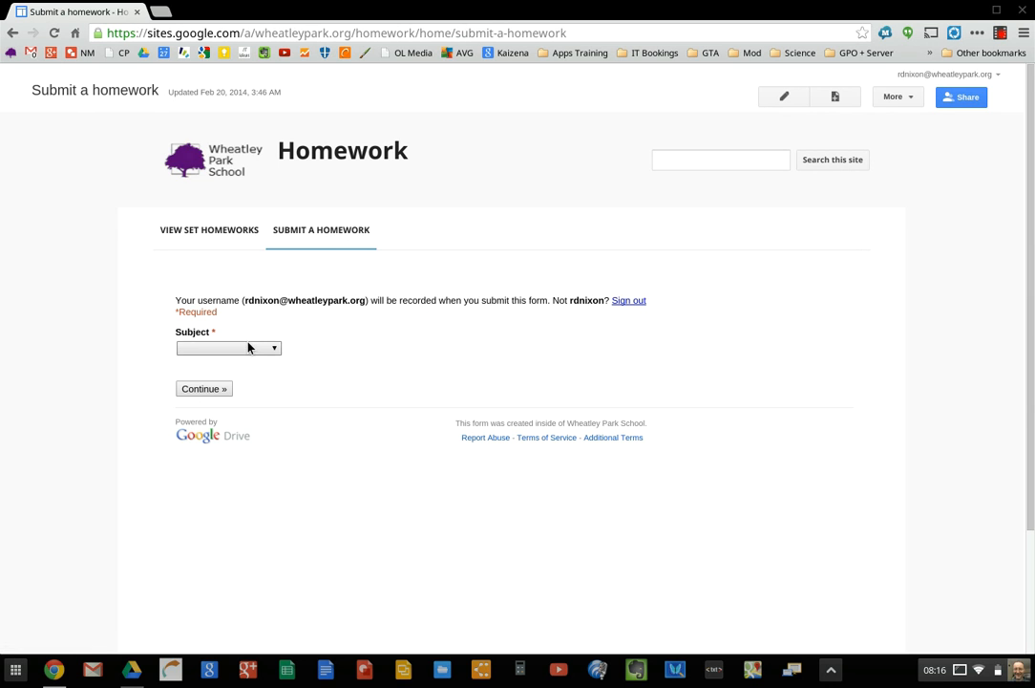
Step: Start a homework submission for the subject History and choose the class 8s-Hy2-2014
left_click(248, 349)
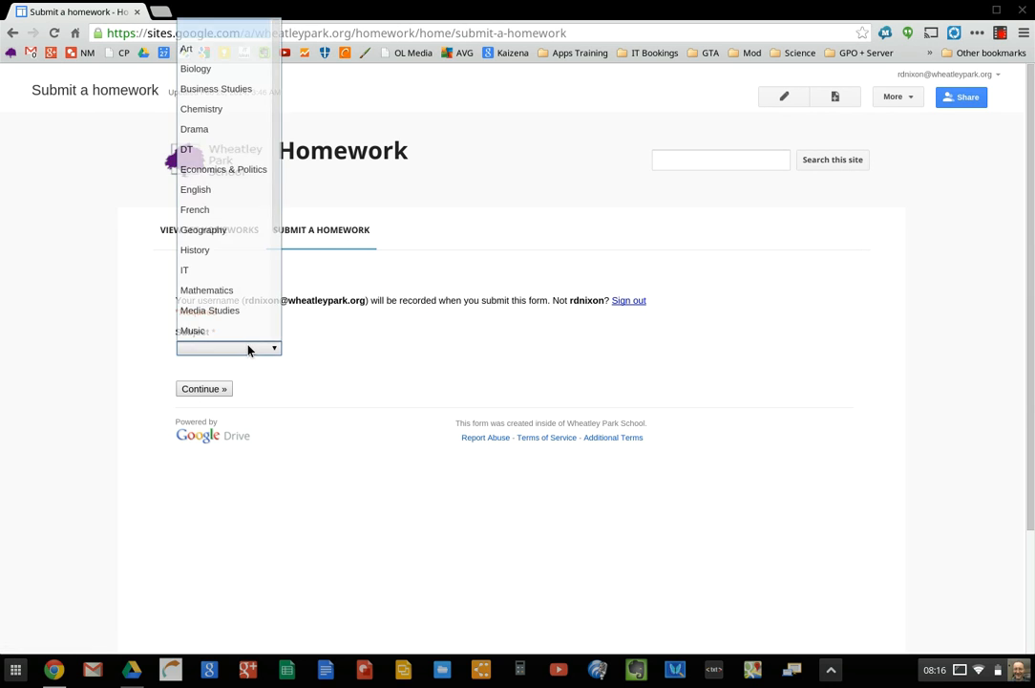
left_click(225, 257)
left_click(202, 391)
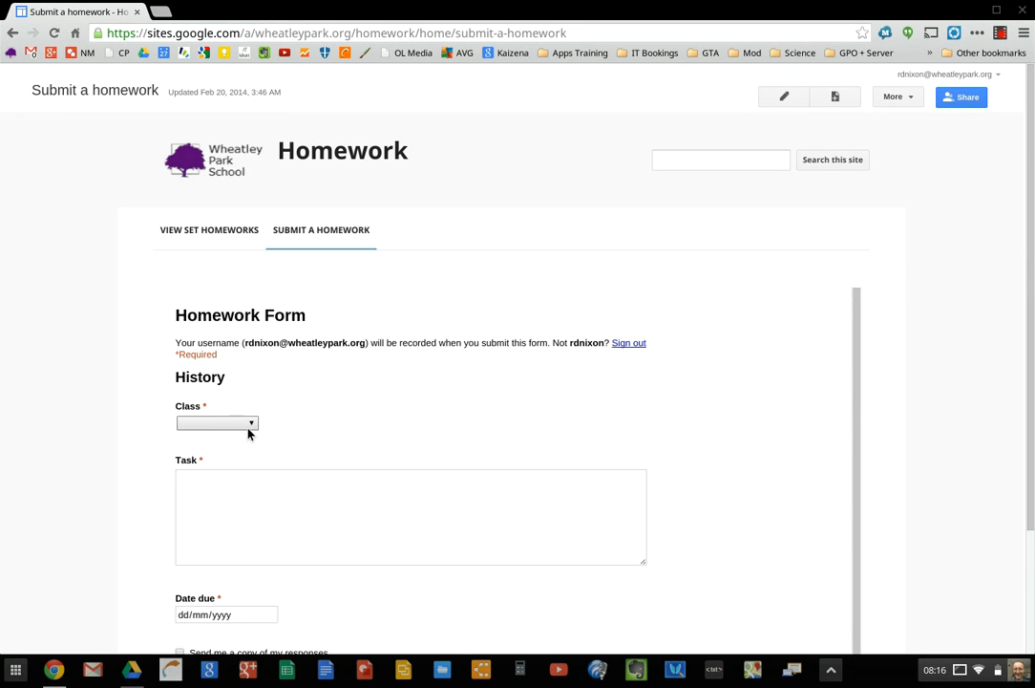
left_click(250, 424)
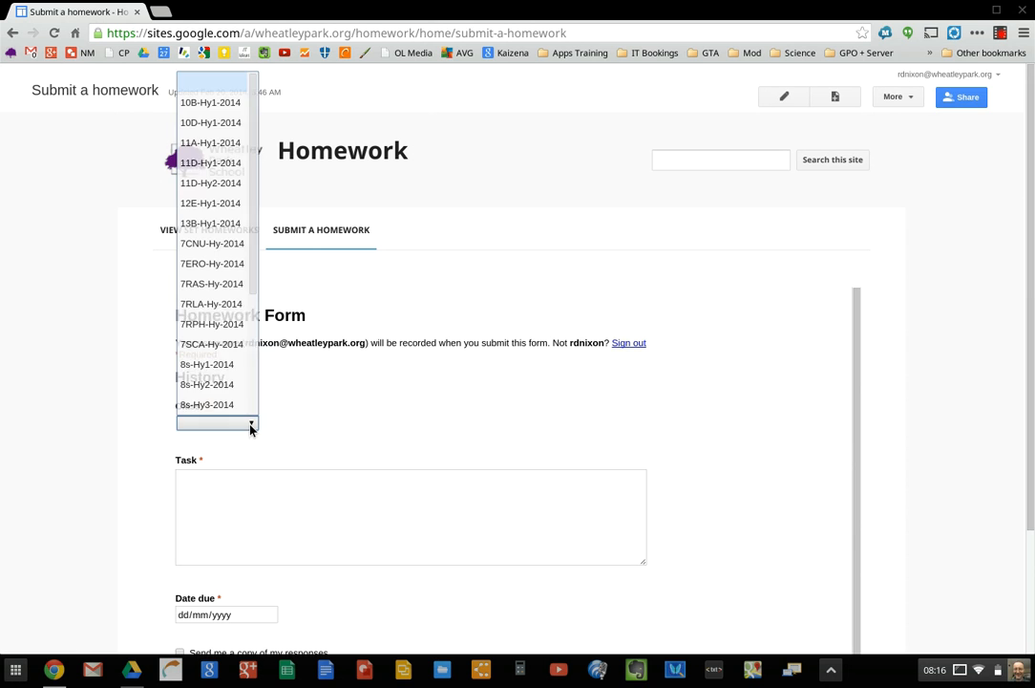
left_click(221, 383)
Step: Examine the form's Task field and the Date due calendar without filling them in
left_click(203, 486)
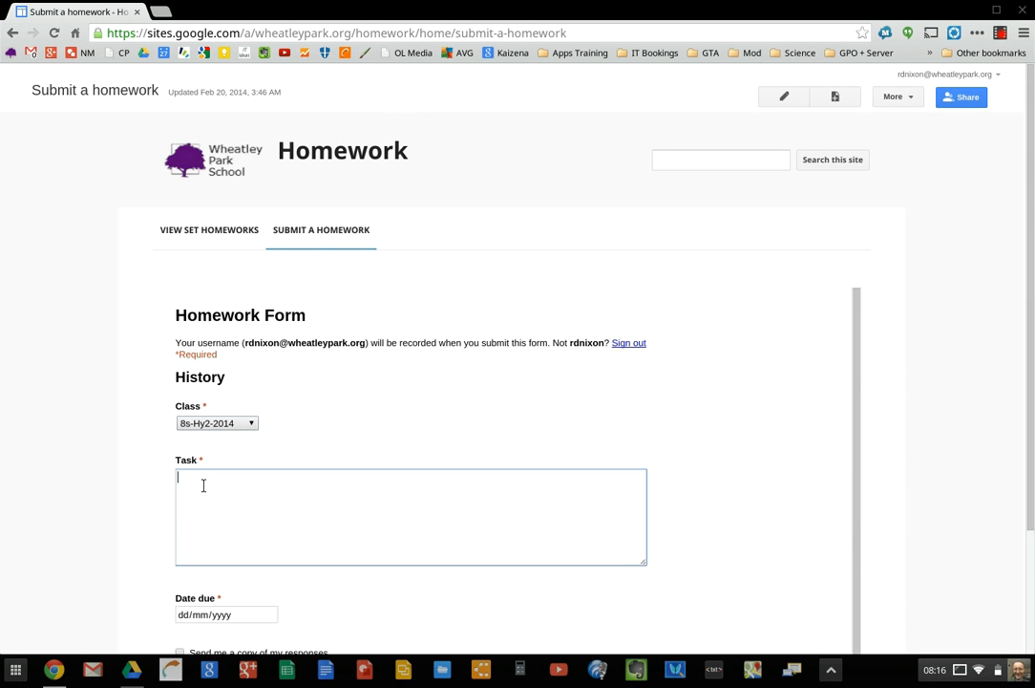
scroll(204, 485, "down", 2)
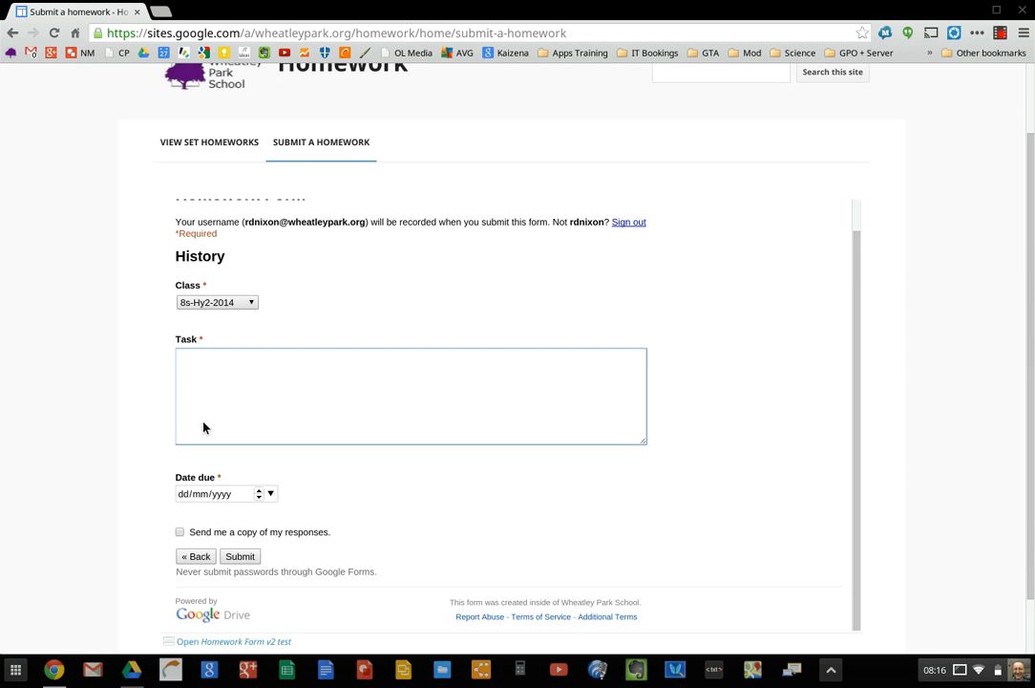
left_click(201, 497)
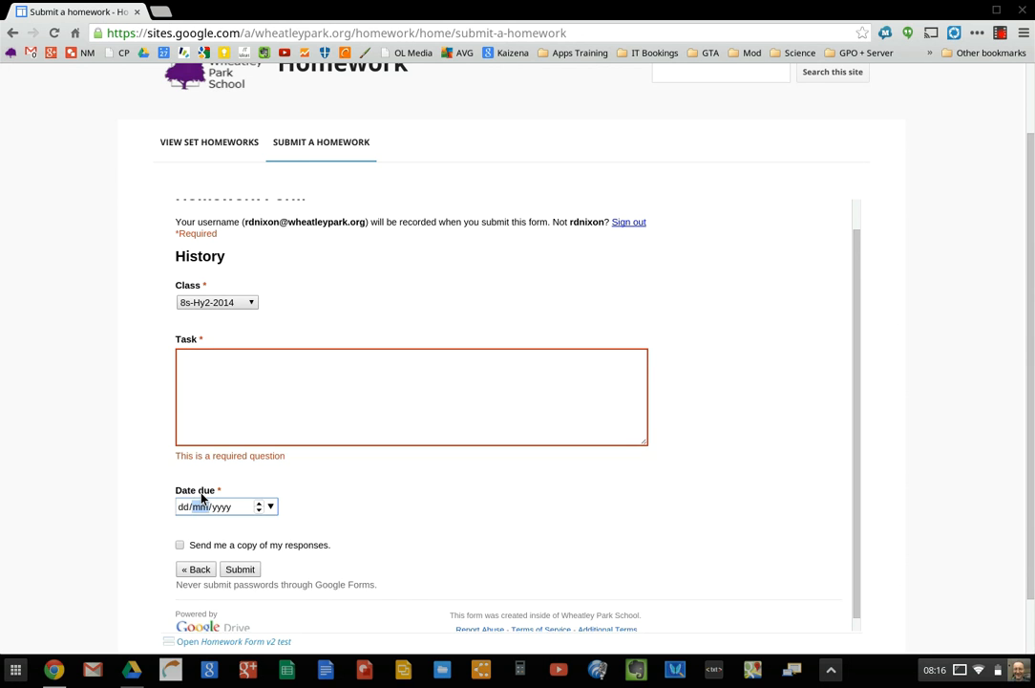
left_click(271, 509)
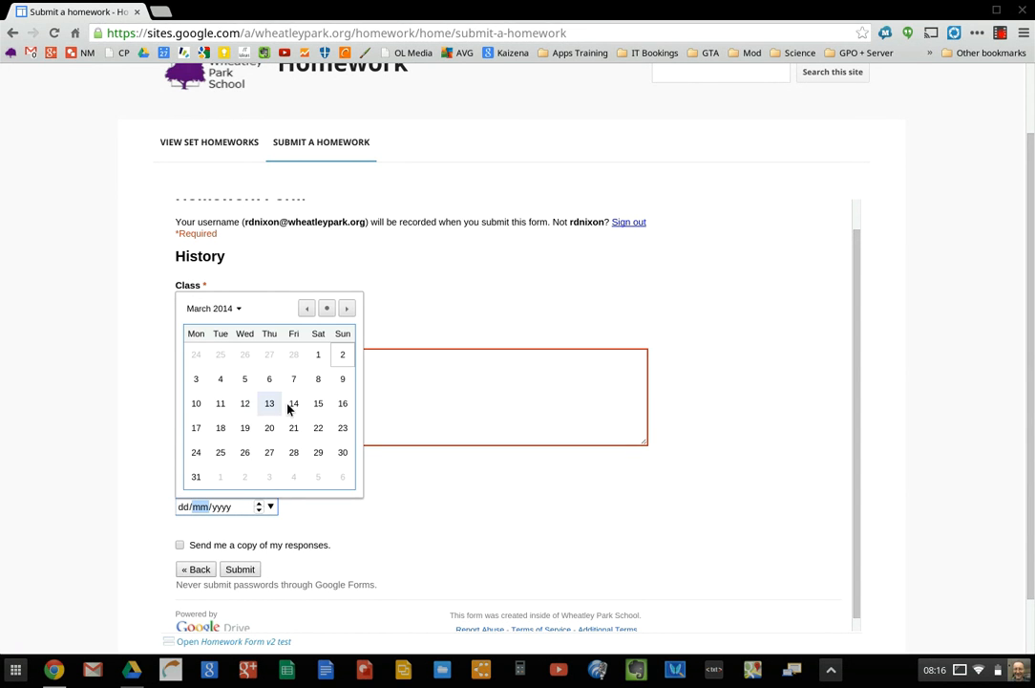
left_click(420, 507)
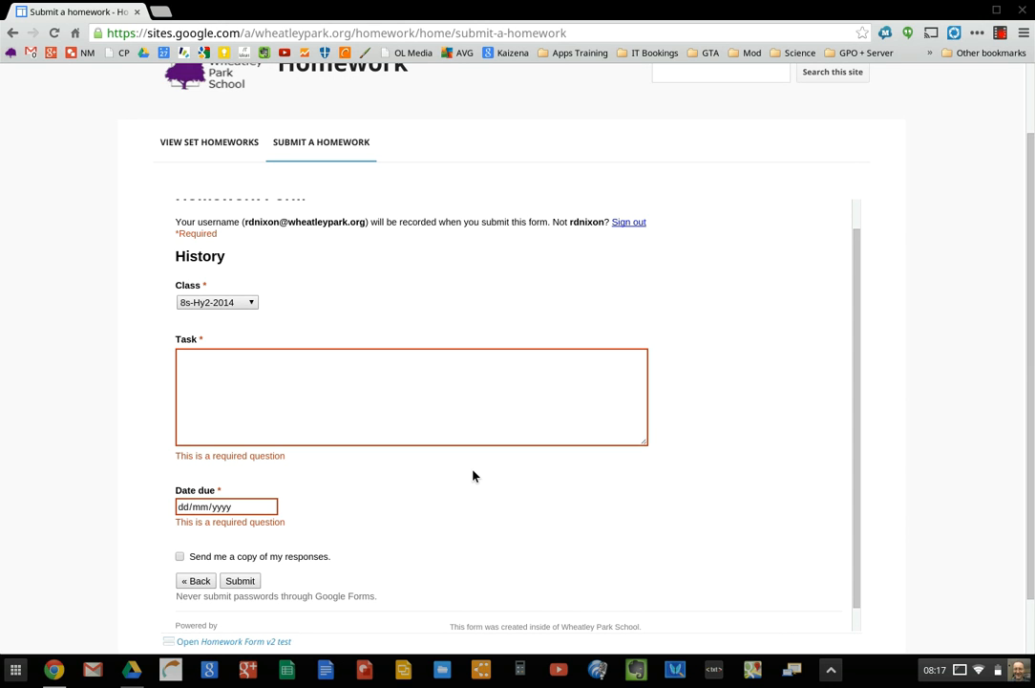
Step: Return to the View set homeworks page and open it for editing
scroll(472, 475, "up", 3)
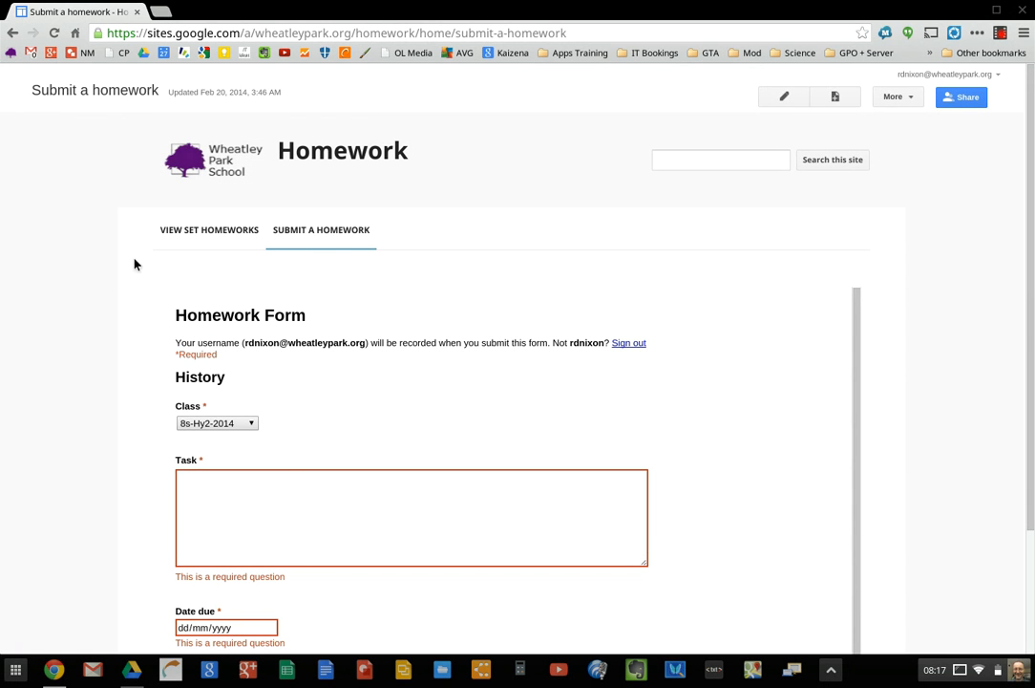
left_click(214, 231)
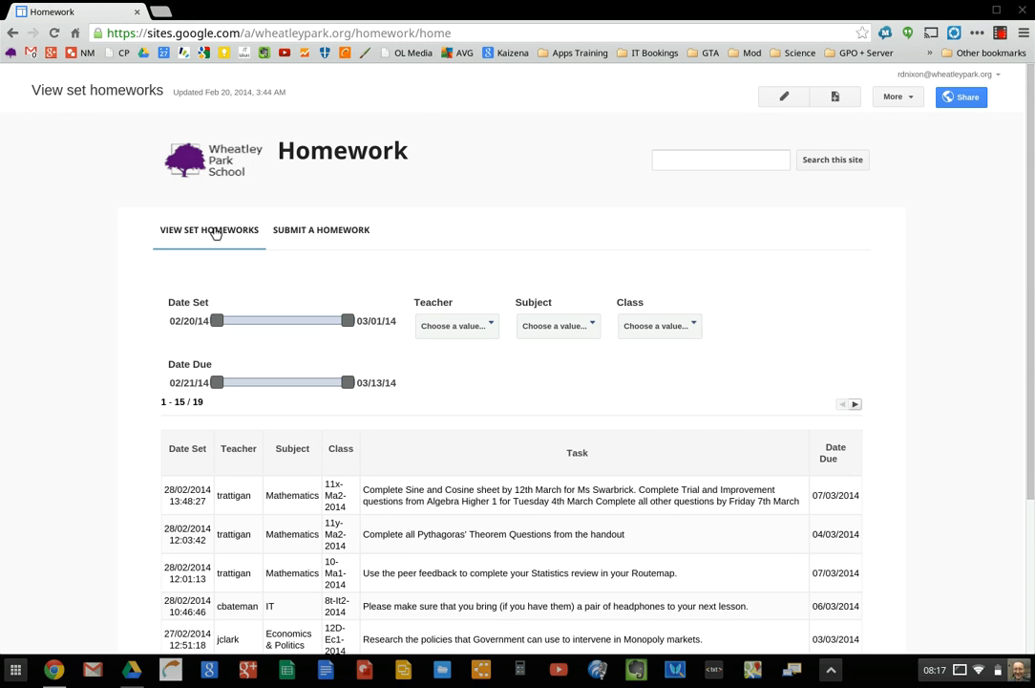
left_click(784, 96)
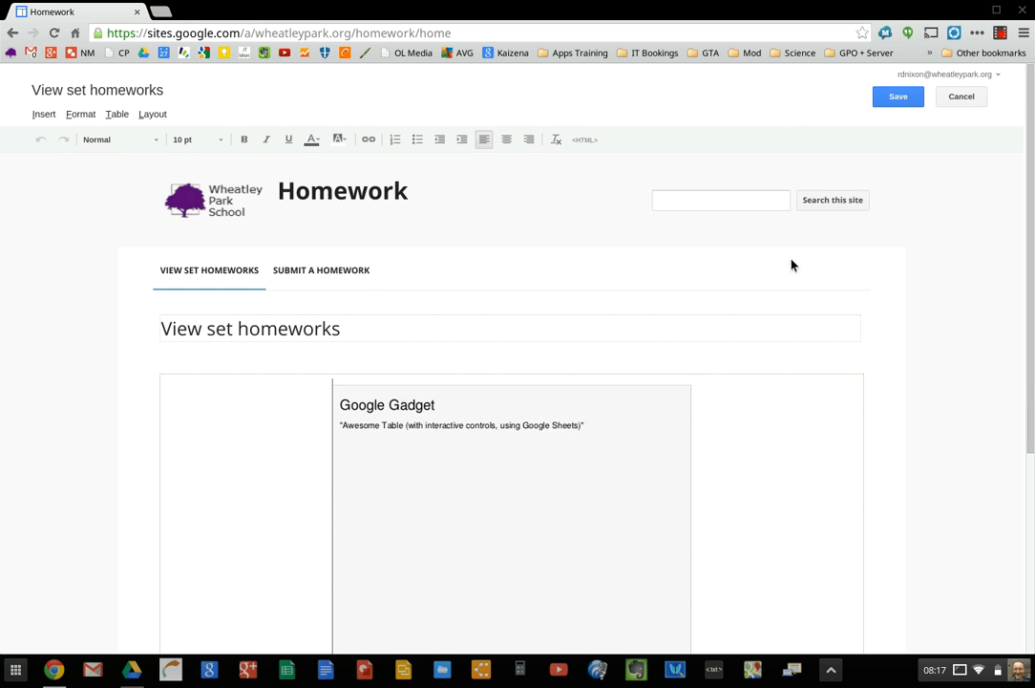
Step: Review the sheet, view and format settings of the embedded Awesome Table gadget and cancel its setup
scroll(776, 242, "down", 3)
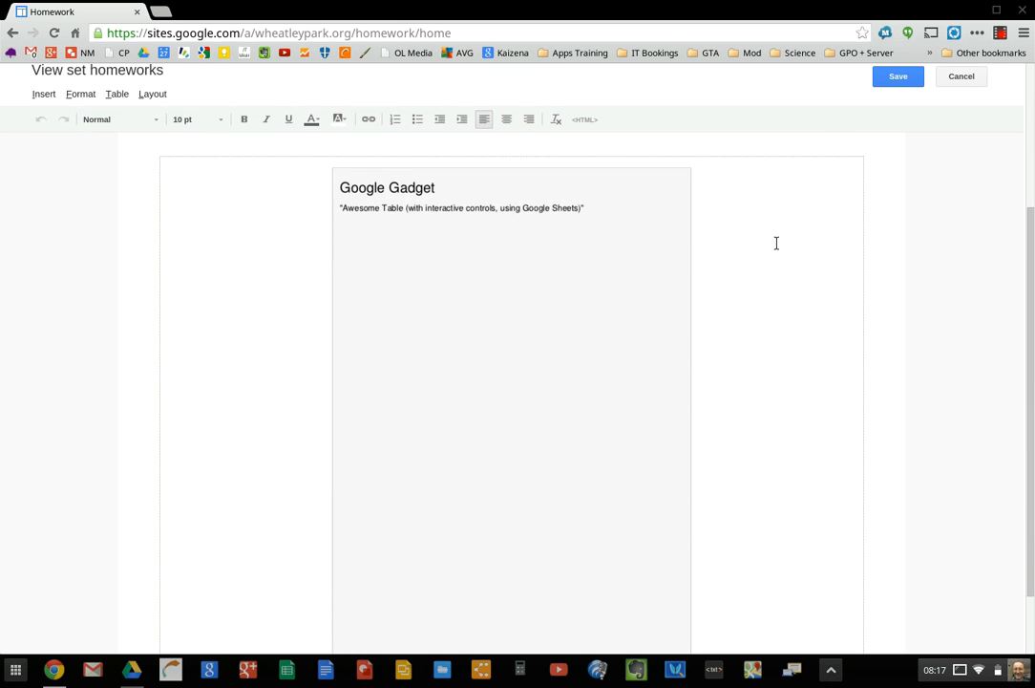
scroll(776, 242, "down", 3)
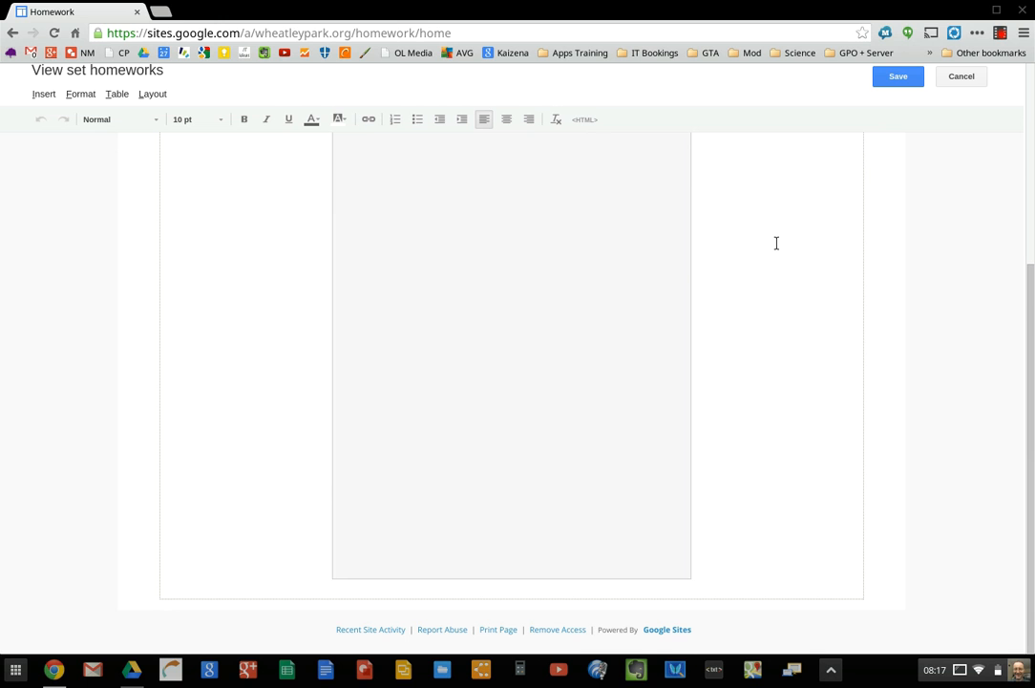
left_click(590, 357)
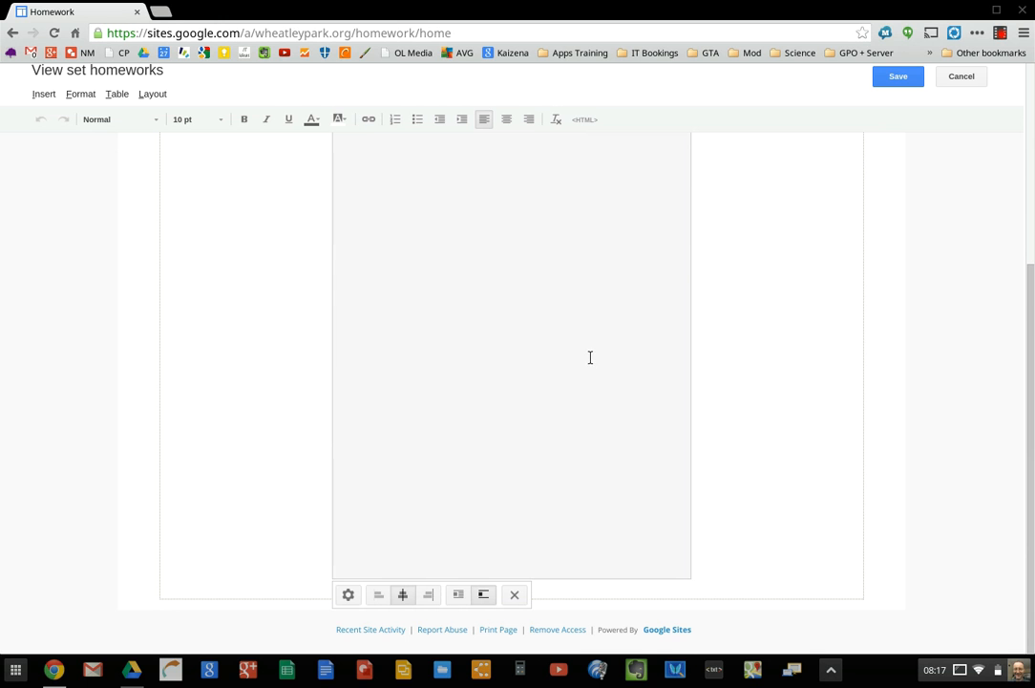
left_click(348, 595)
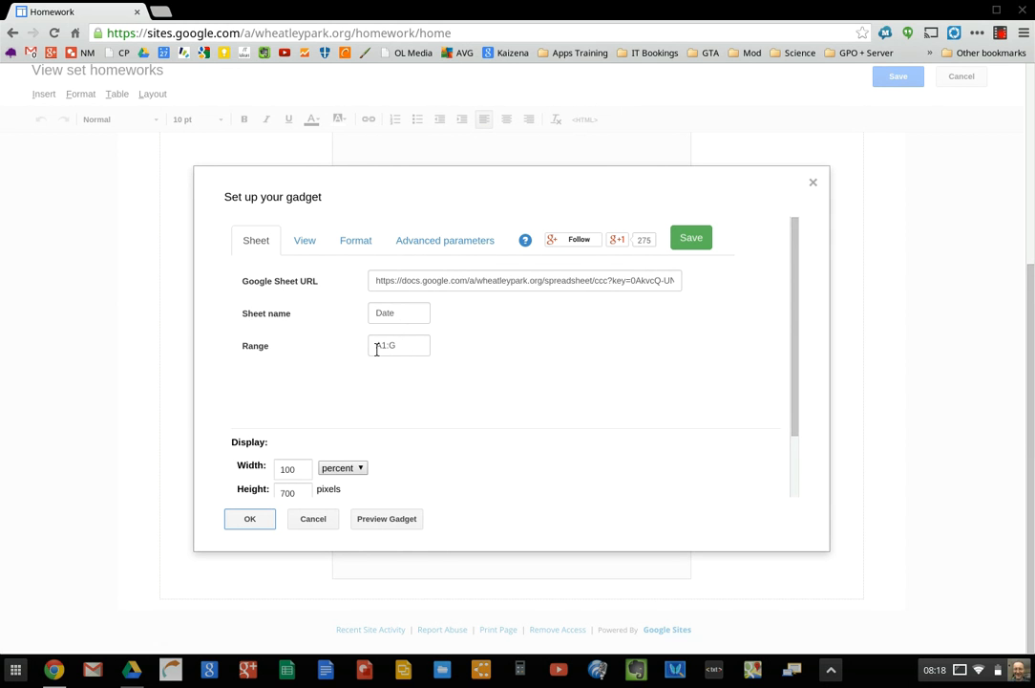
left_click(306, 243)
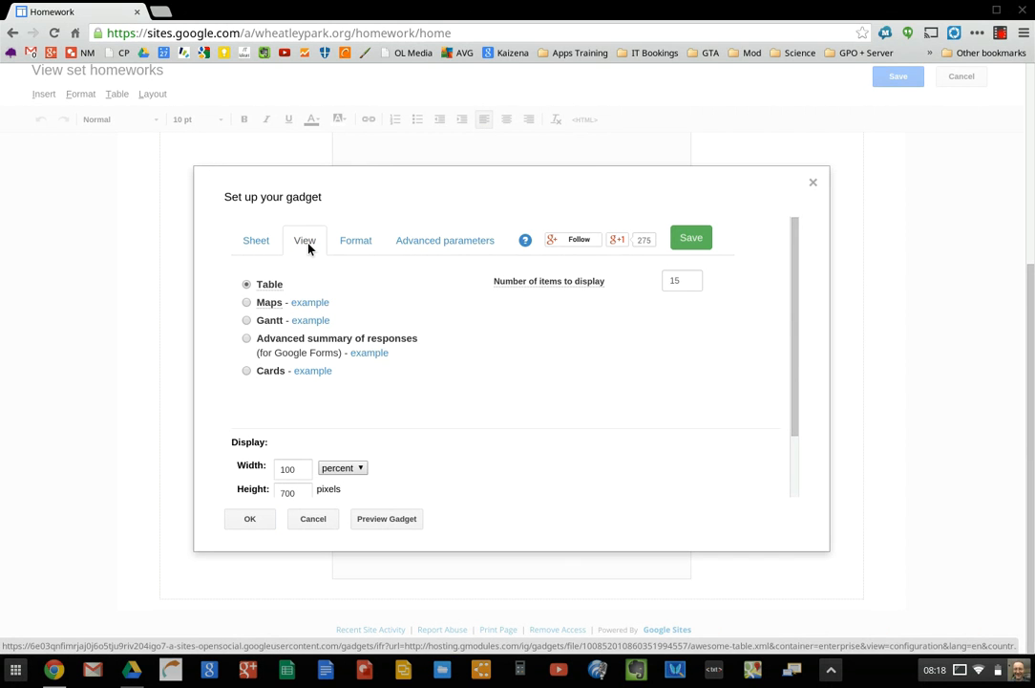
left_click(353, 248)
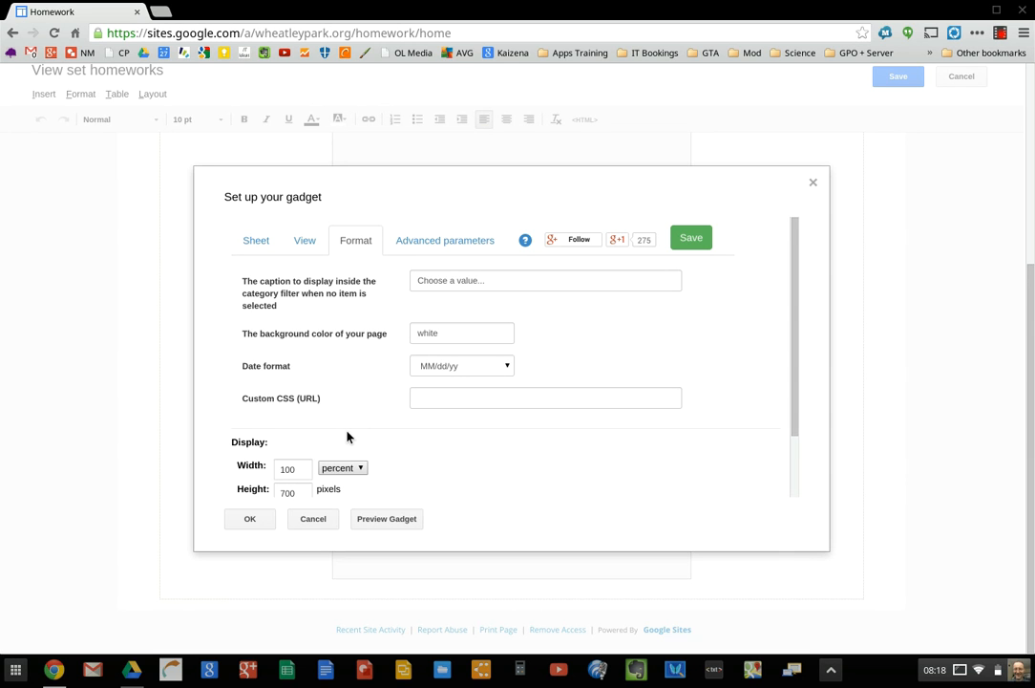
left_click(318, 524)
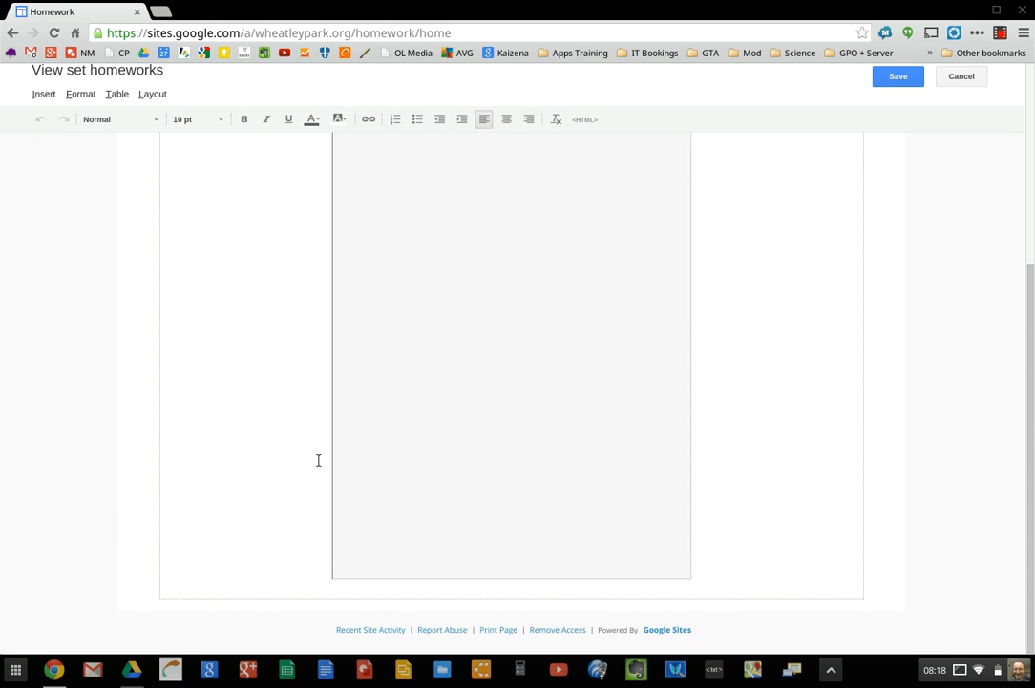
scroll(318, 523, "up", 2)
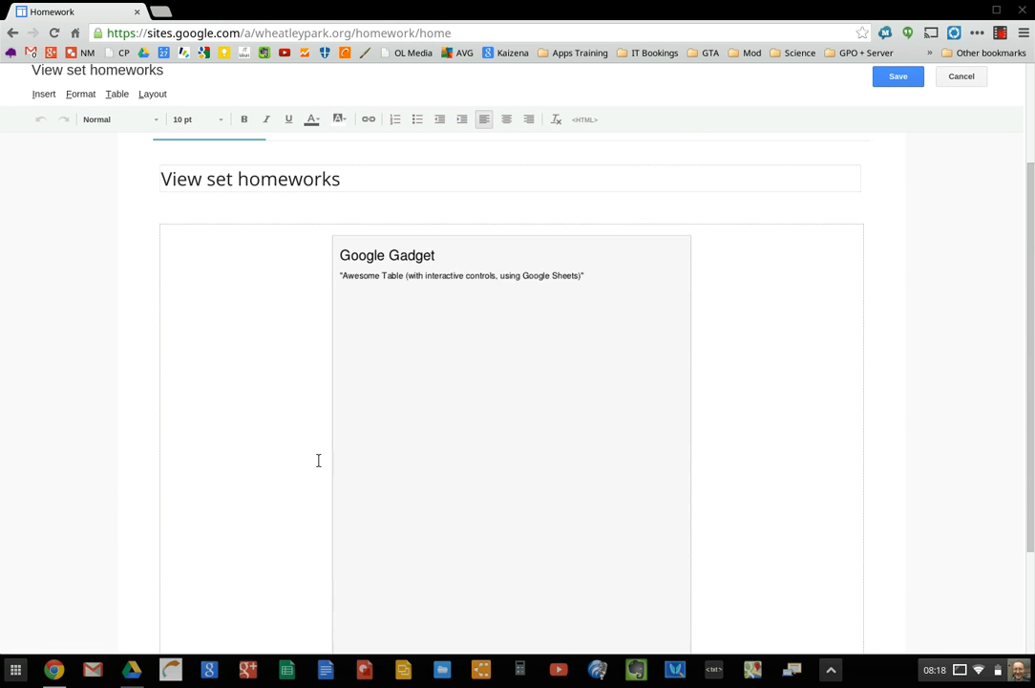
Step: Discard the editing session on the View set homeworks page and return to its published view
left_click(960, 76)
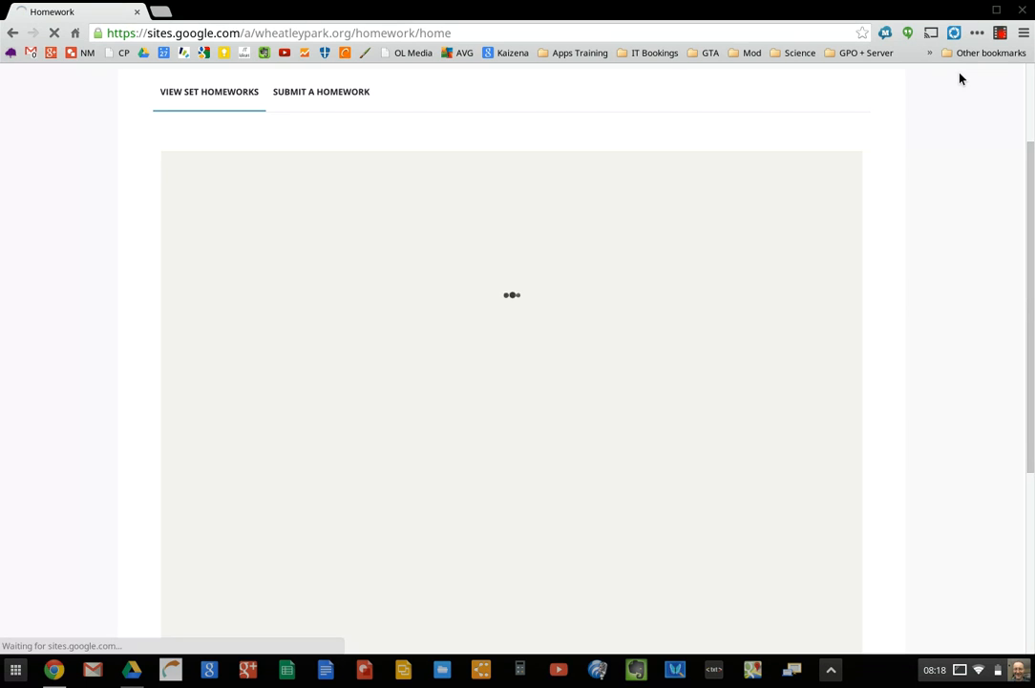
scroll(922, 133, "up", 1)
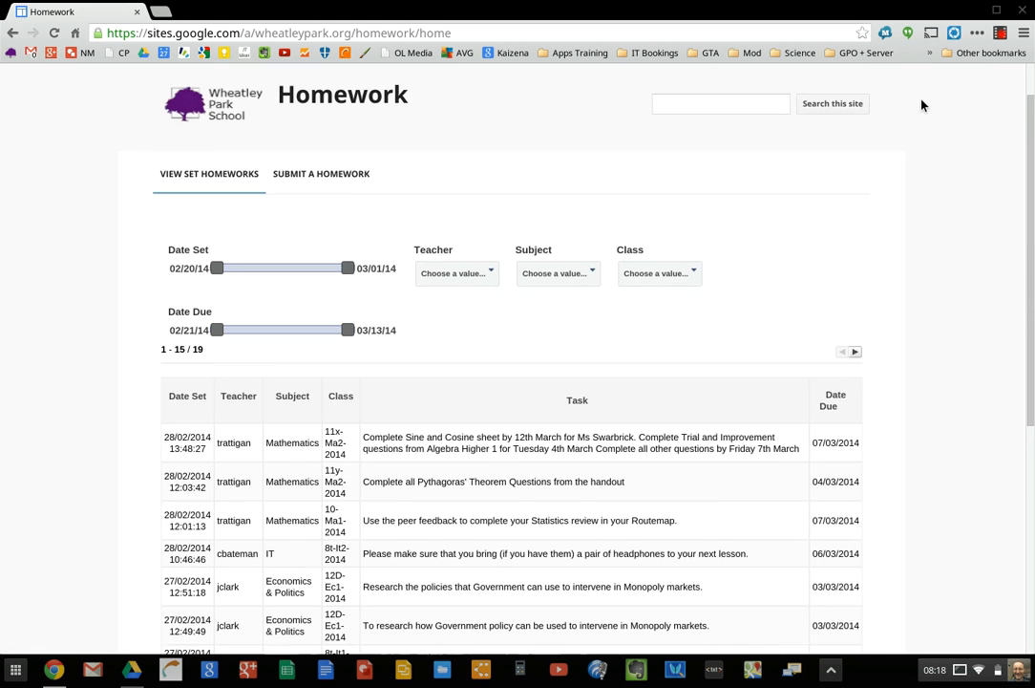
scroll(922, 105, "up", 1)
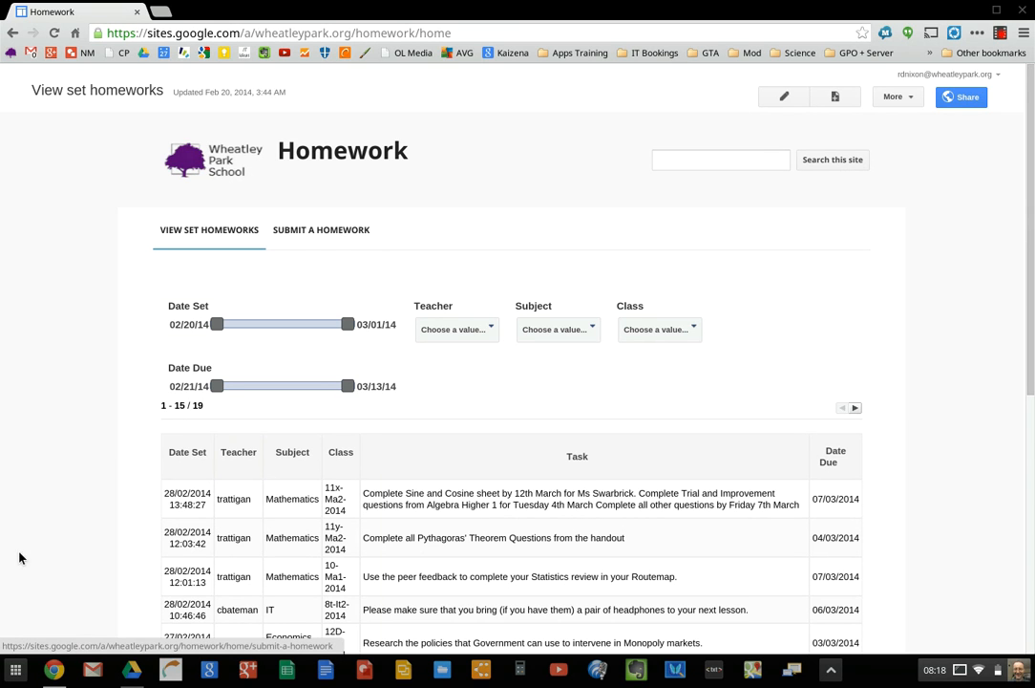
Step: Switch to the Google Drive window with the Homework Site folder and open the Homework Form for editing
left_click(55, 670)
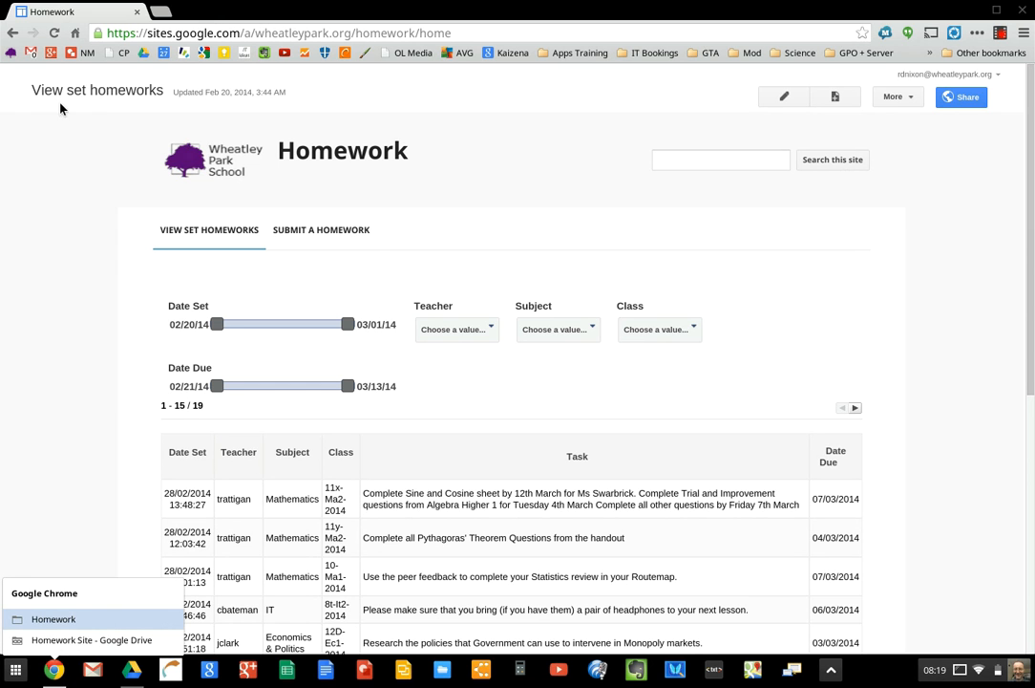
left_click(91, 640)
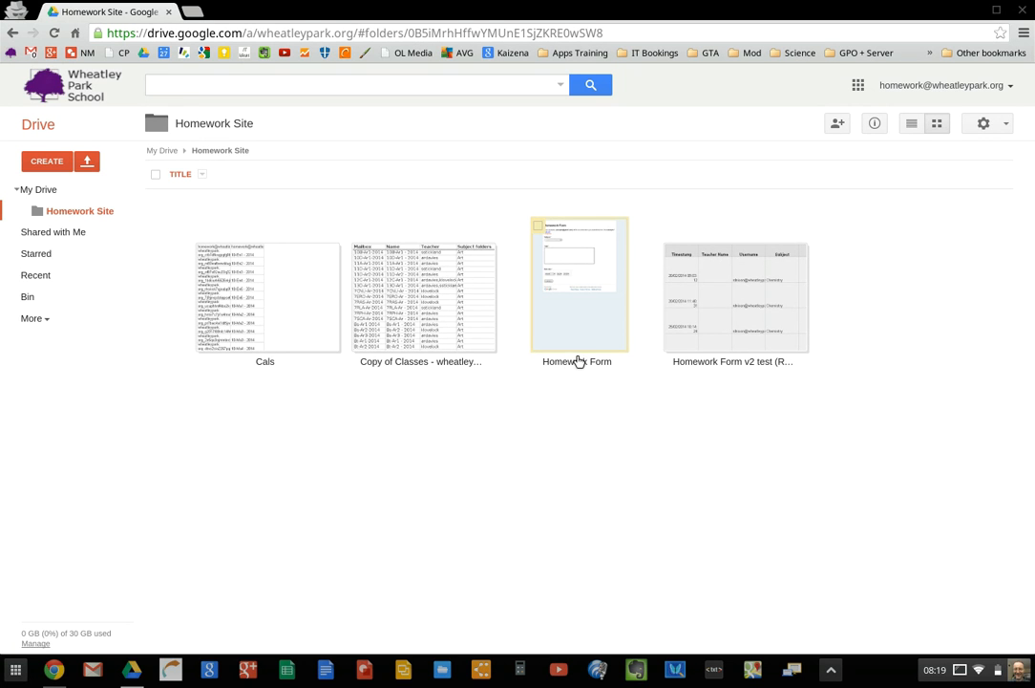
left_click(589, 343)
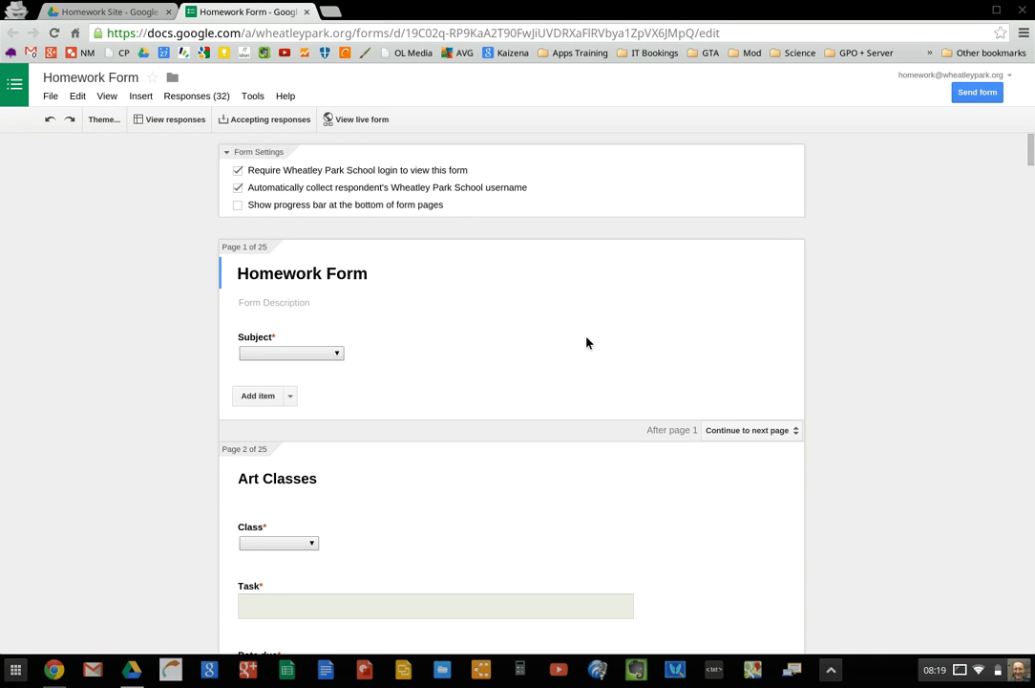
Step: Open the Subject question, review its subject options and the page each one leads to, and close the question editor
mouse_move(273, 354)
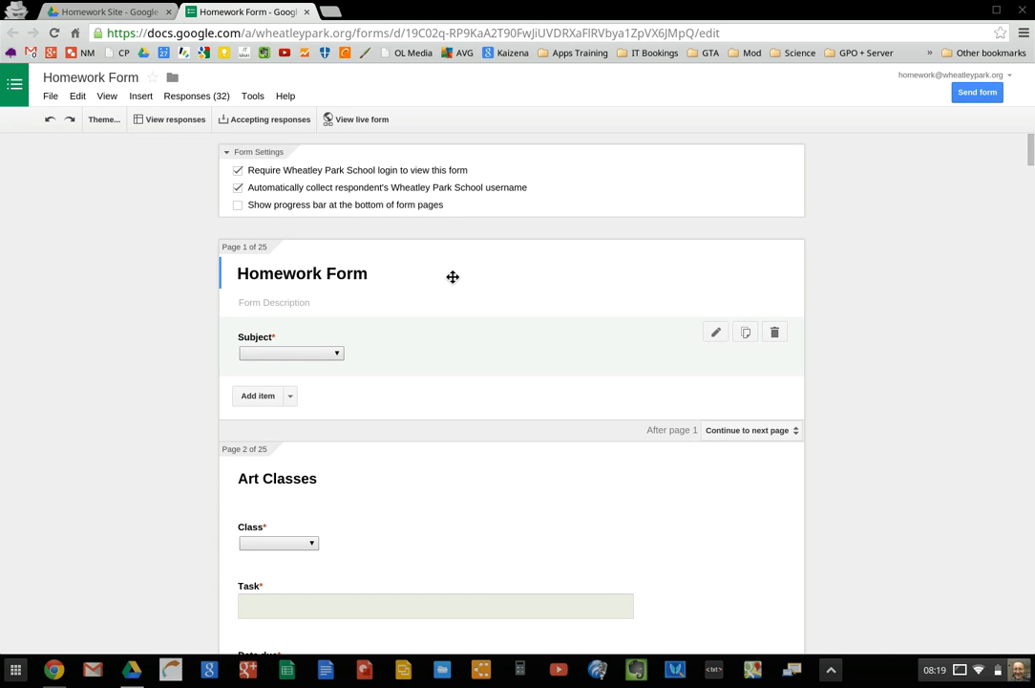
mouse_move(365, 337)
left_click(363, 345)
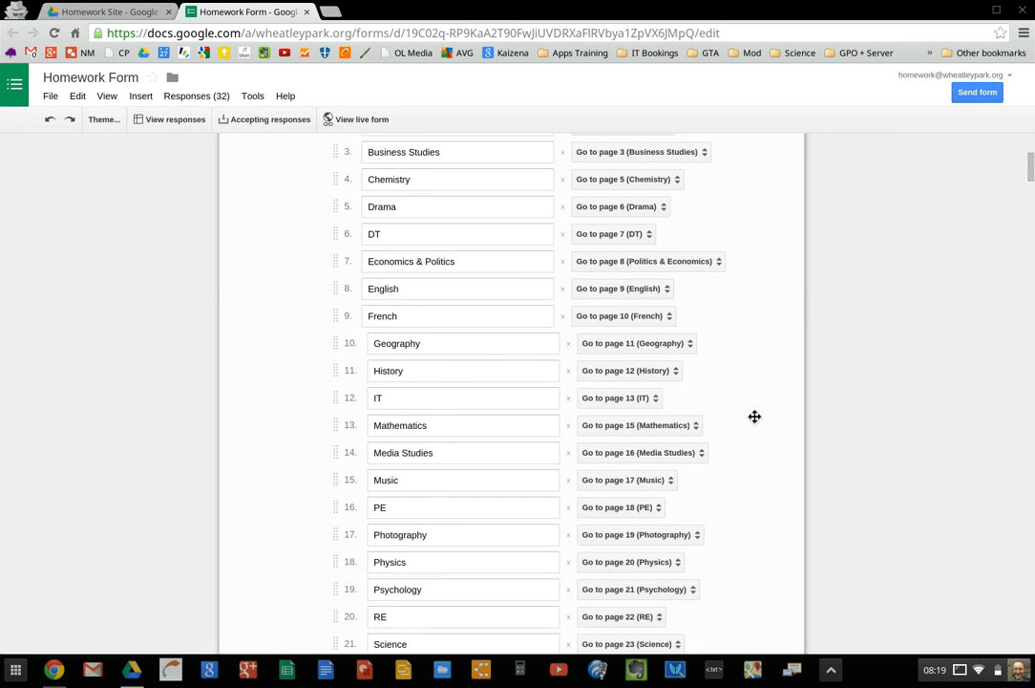
scroll(754, 353, "up", 1)
scroll(755, 353, "up", 3)
scroll(755, 353, "down", 7)
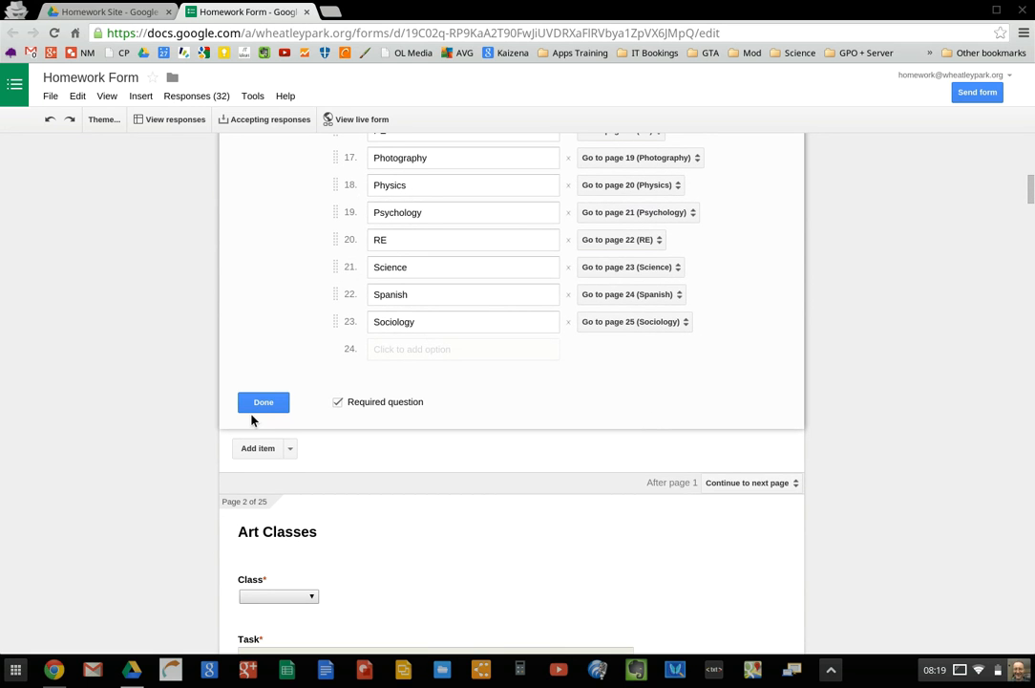
left_click(261, 402)
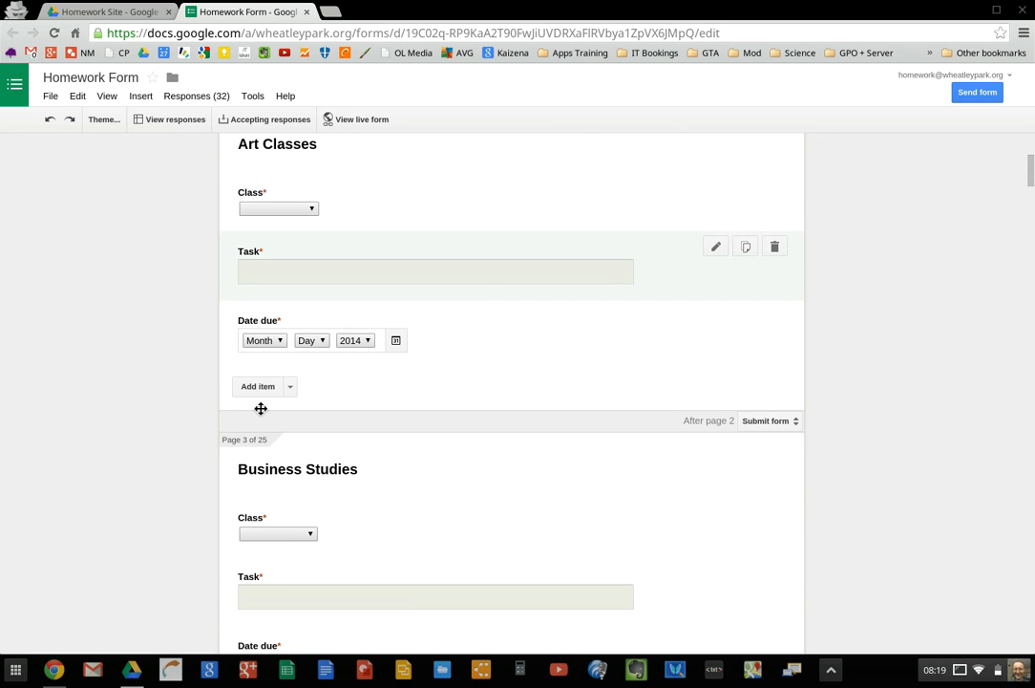
Step: Review the Art Classes page with its Class, Task and Date due questions, and close the Homework Form
scroll(607, 126, "up", 2)
scroll(606, 126, "up", 1)
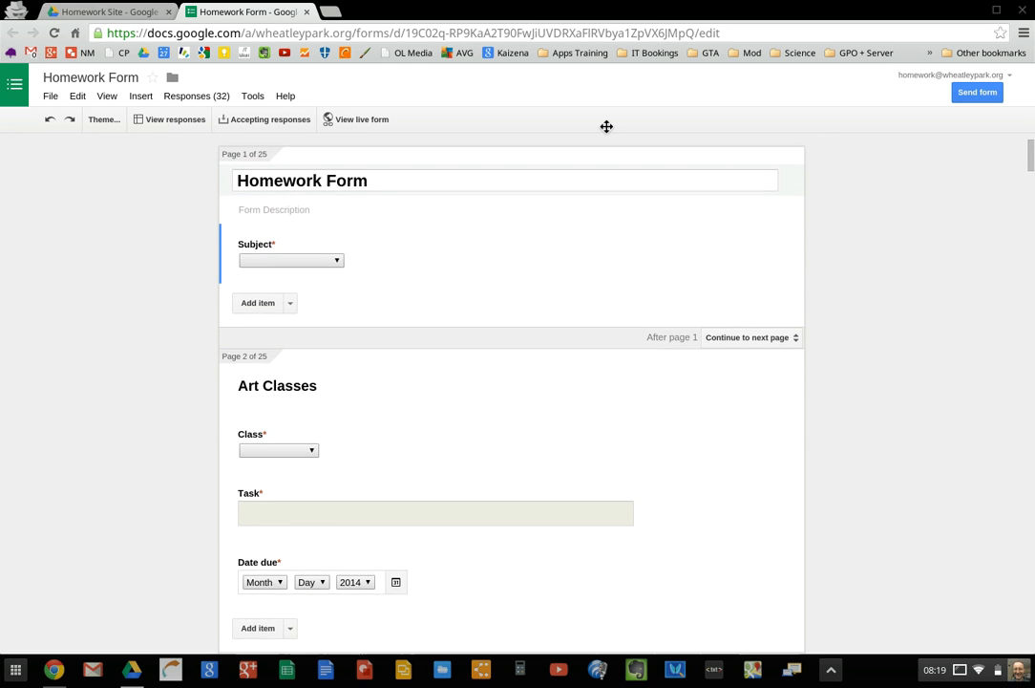
scroll(607, 126, "down", 1)
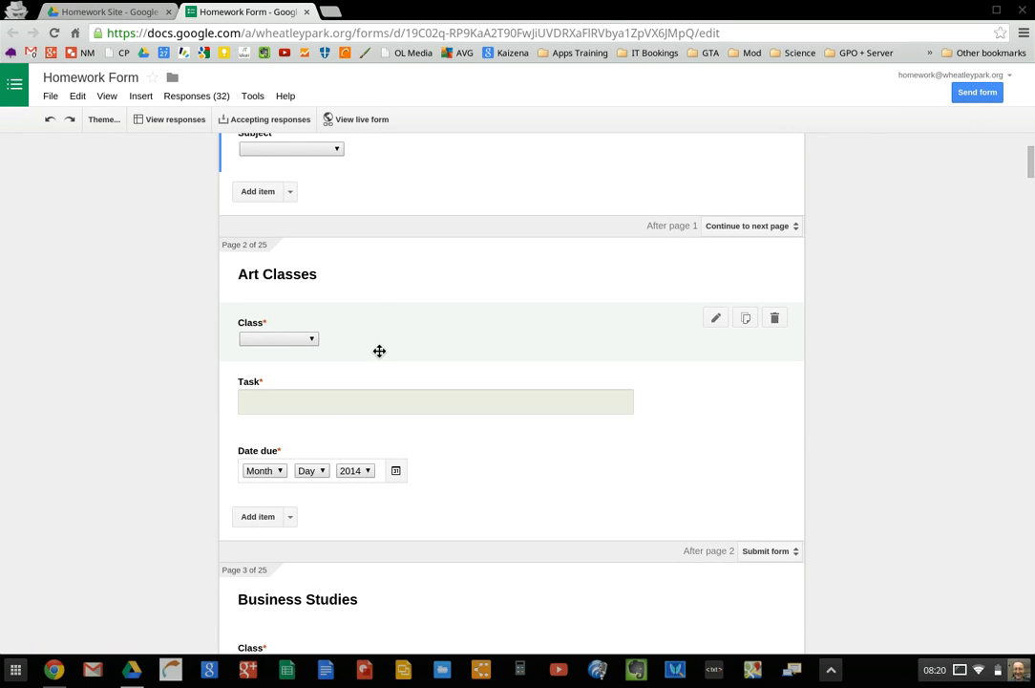
scroll(379, 287, "up", 2)
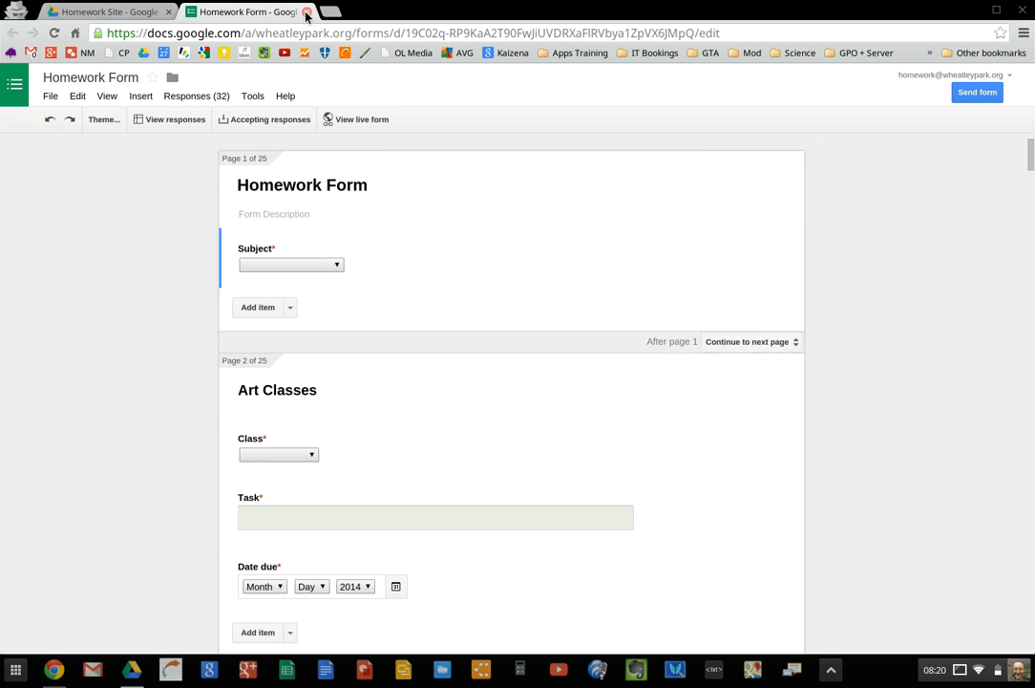
left_click(307, 12)
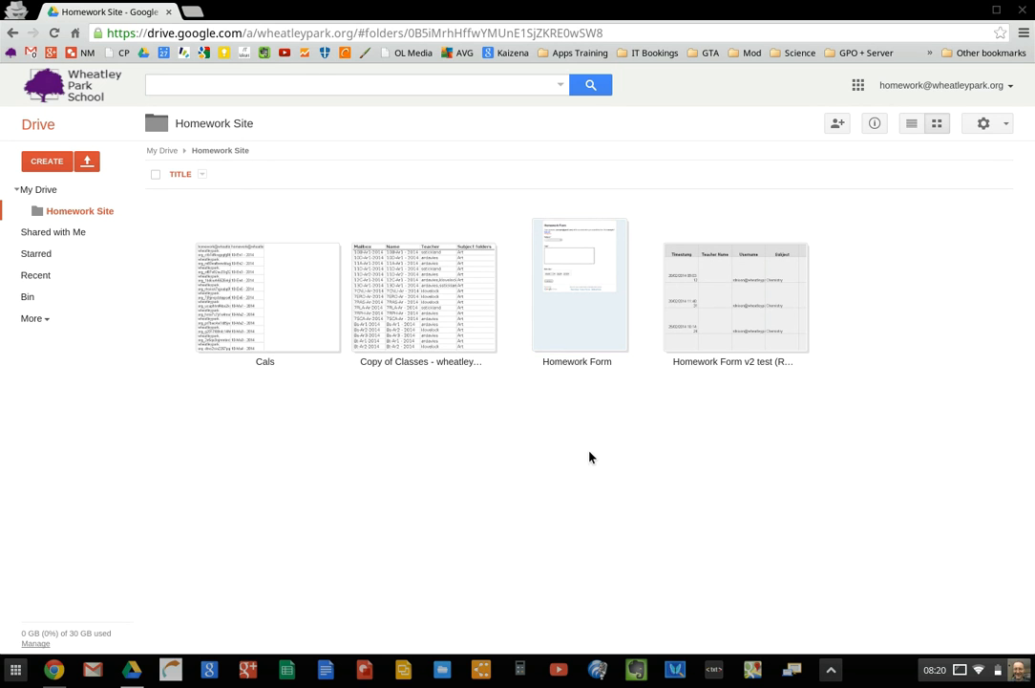
Step: Open the Homework Form v2 test (Responses) spreadsheet and look through the submitted rows on the Form Responses sheet
double_click(742, 330)
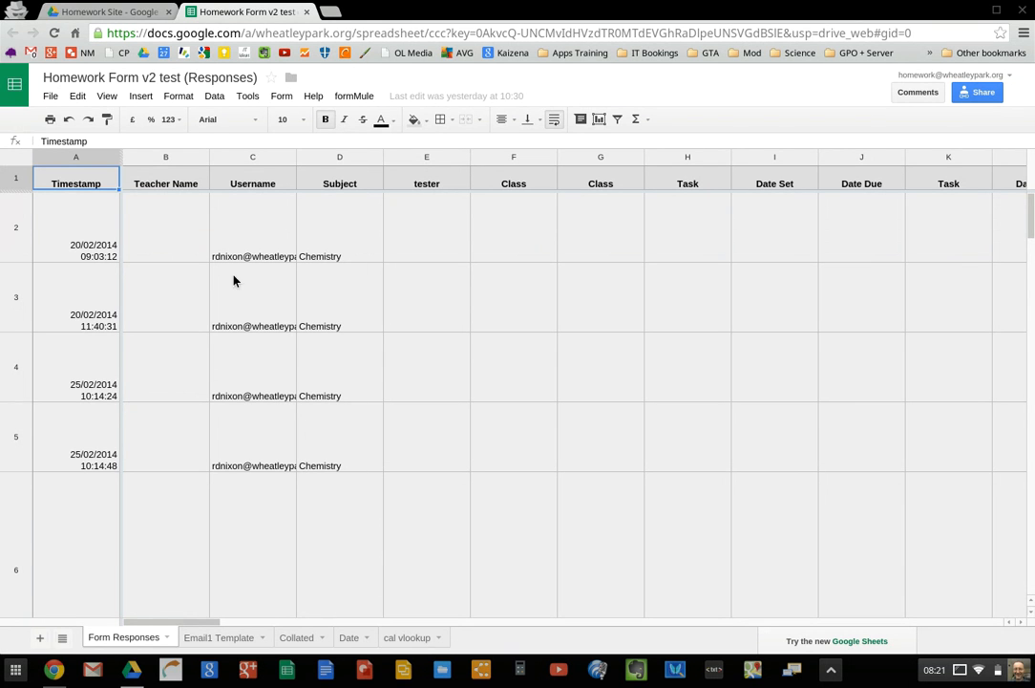
scroll(244, 336, "down", 15)
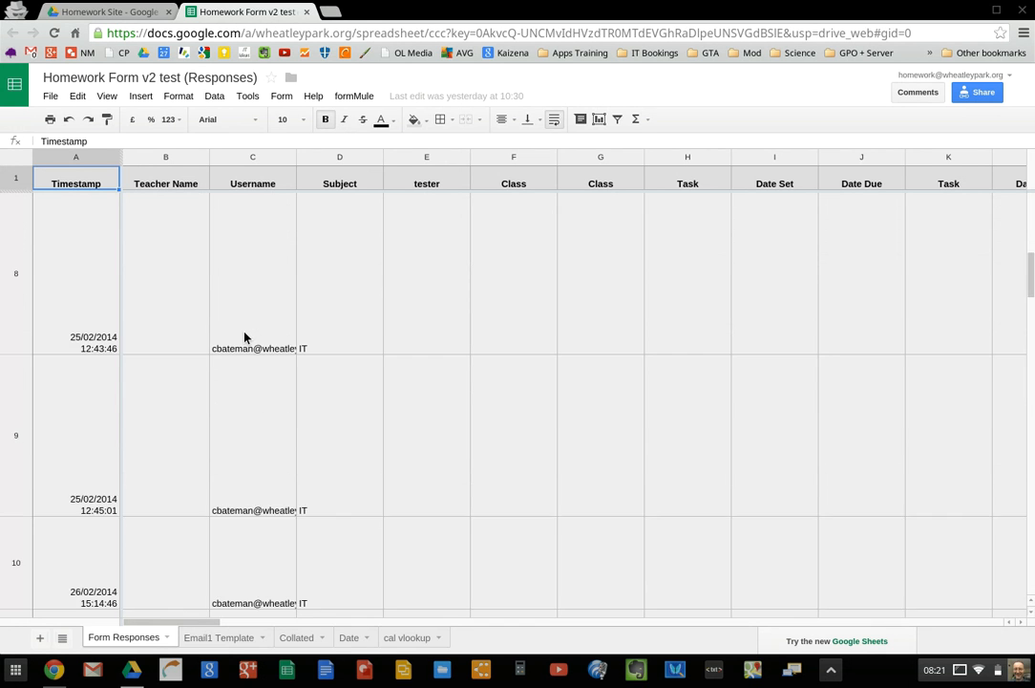
scroll(244, 336, "down", 5)
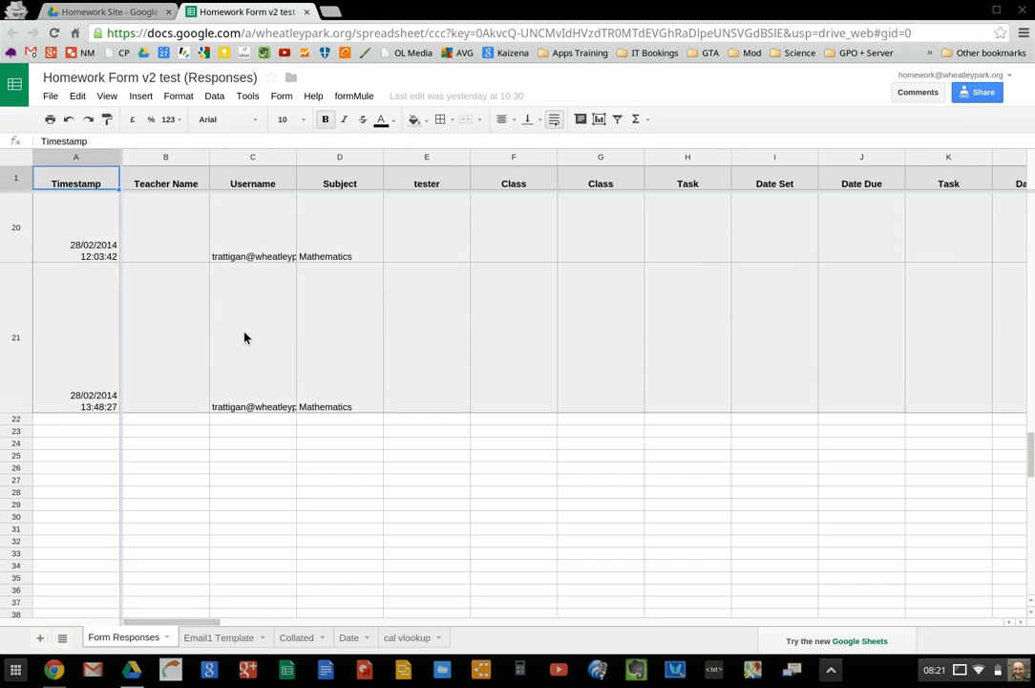
scroll(245, 336, "up", 5)
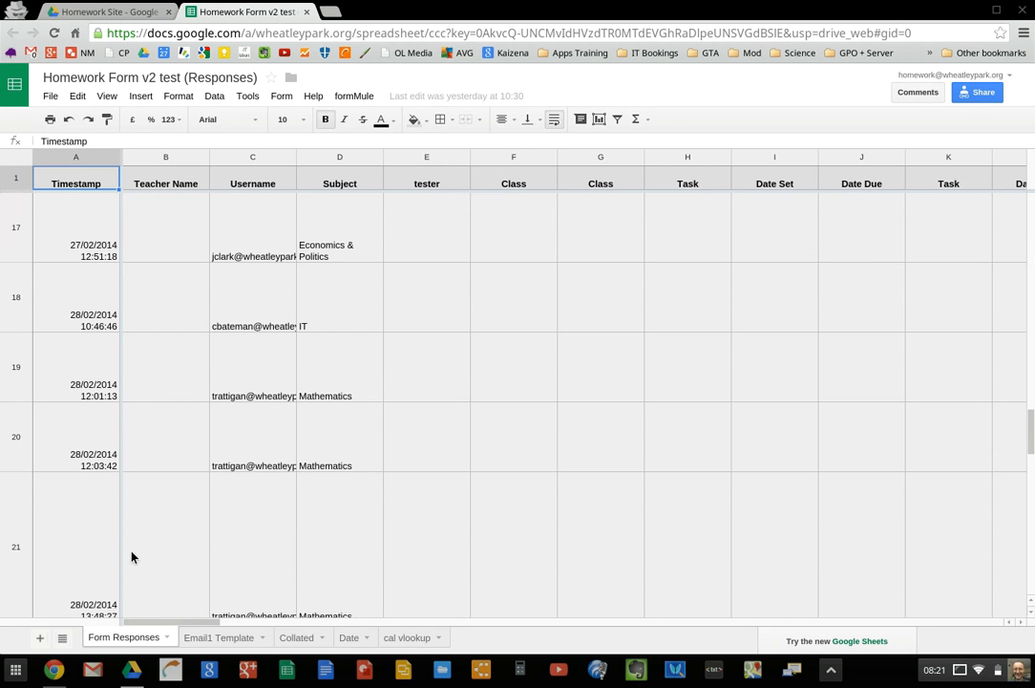
scroll(233, 500, "down", 3)
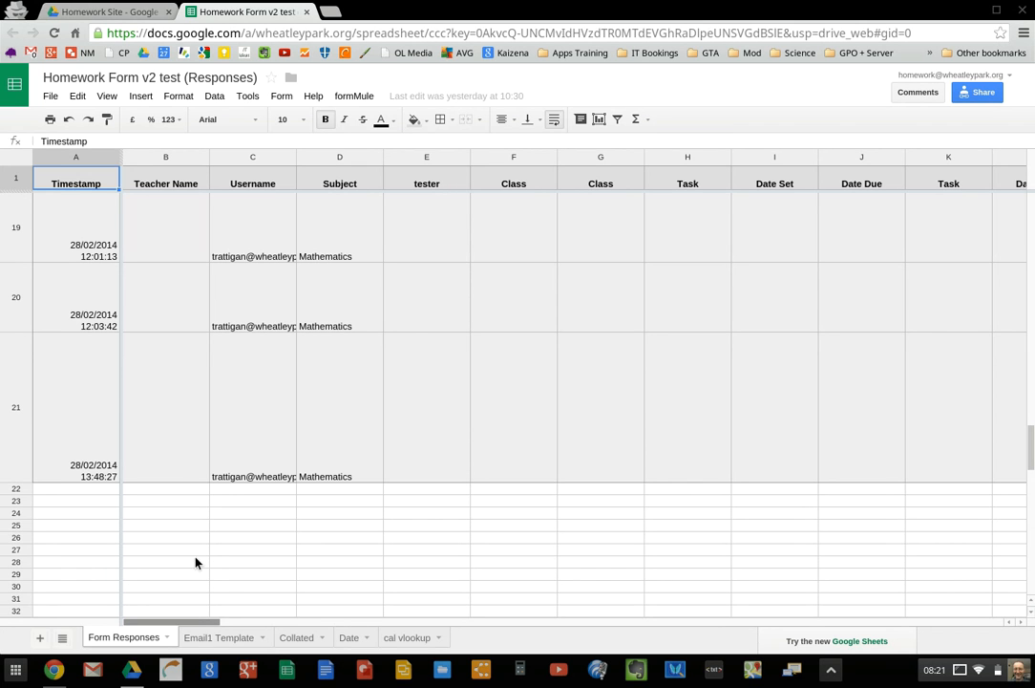
Step: Inspect the row 2 formulas in the Date Set, Teacher and Subject Name columns beyond the form's answer columns
left_click_drag(196, 623, 896, 625)
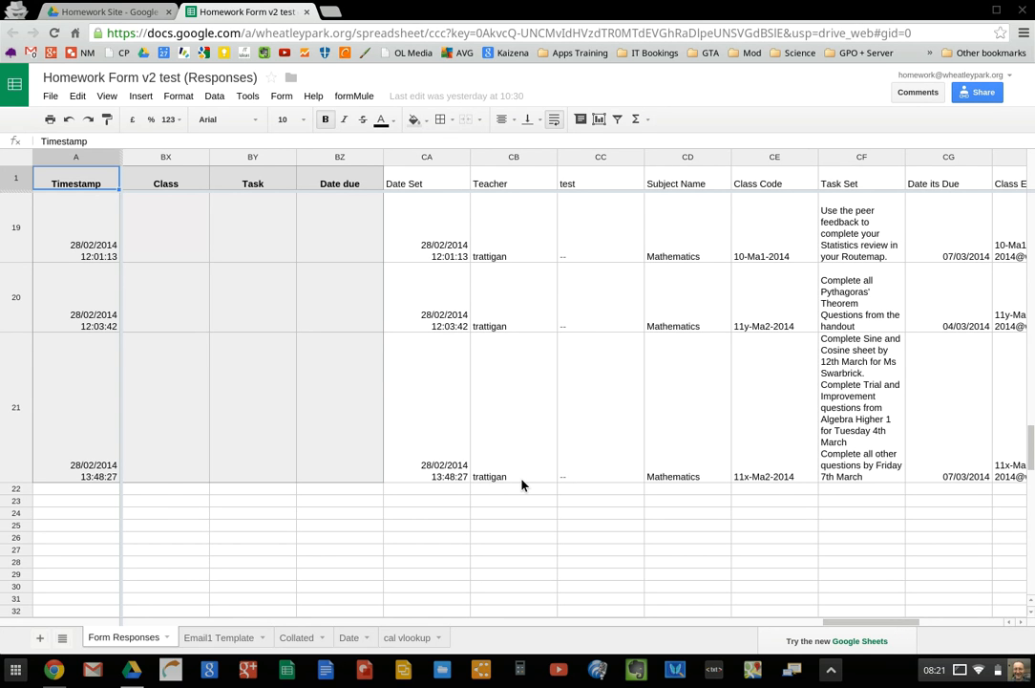
scroll(522, 420, "up", 10)
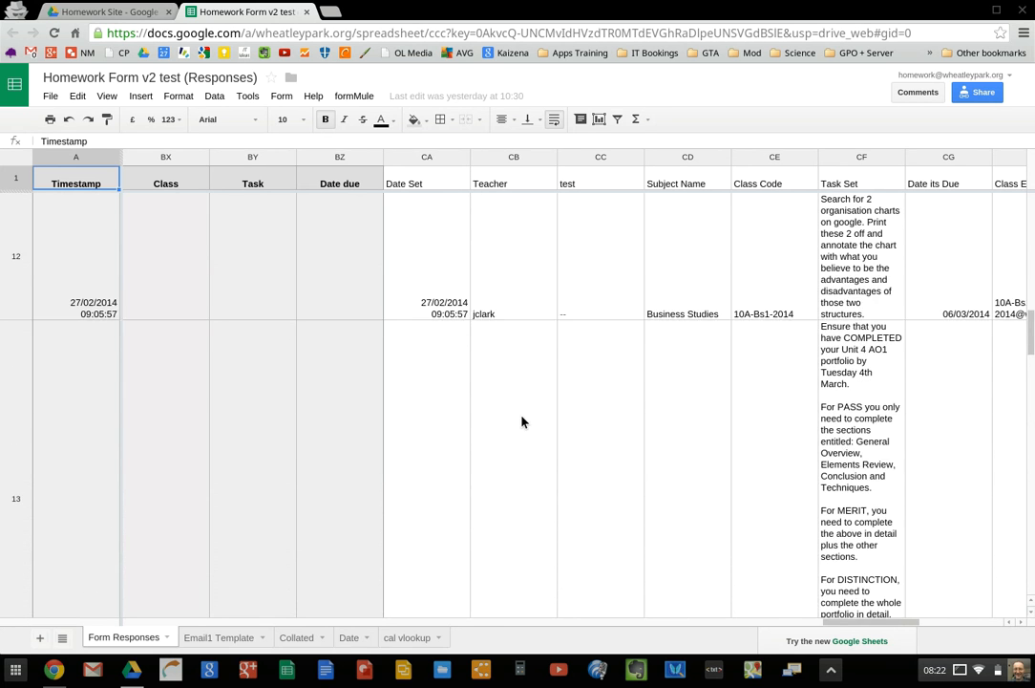
scroll(522, 420, "up", 5)
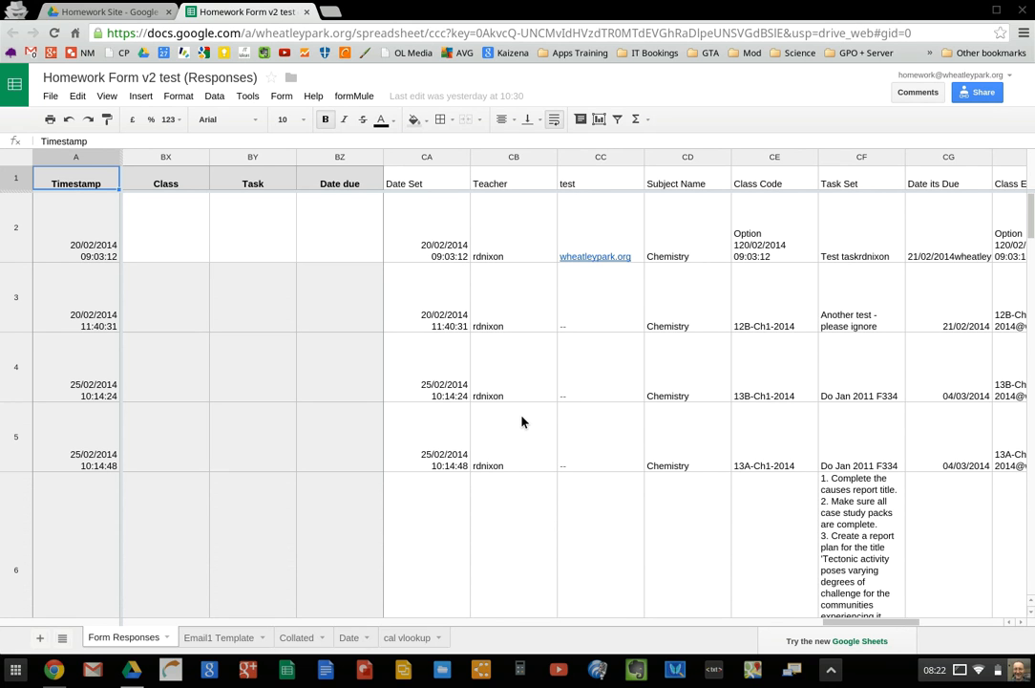
left_click(438, 254)
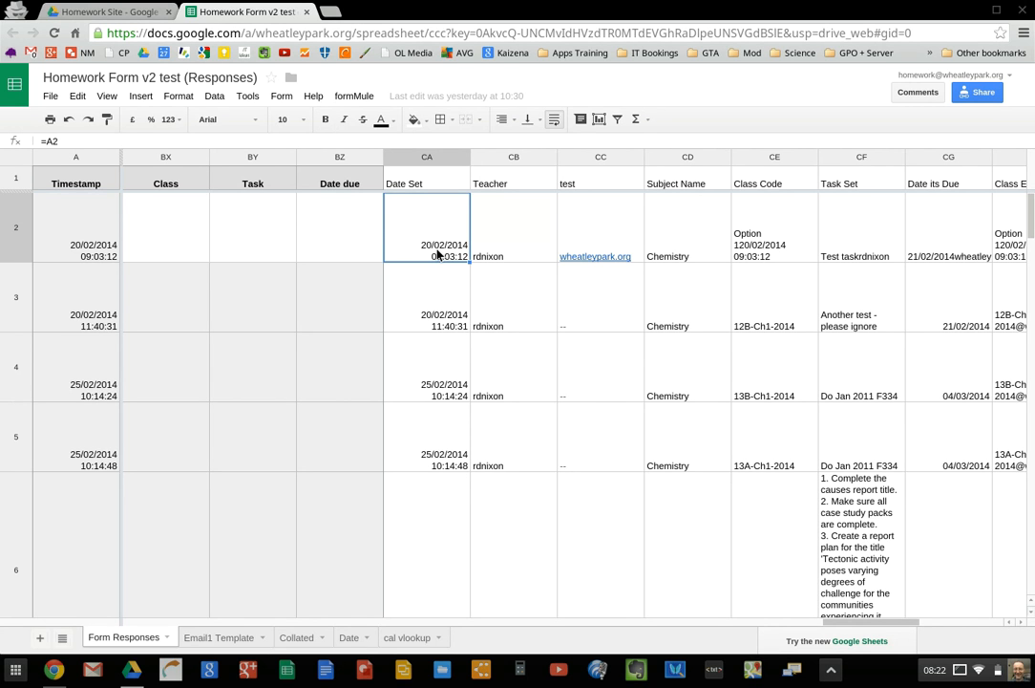
left_click(507, 249)
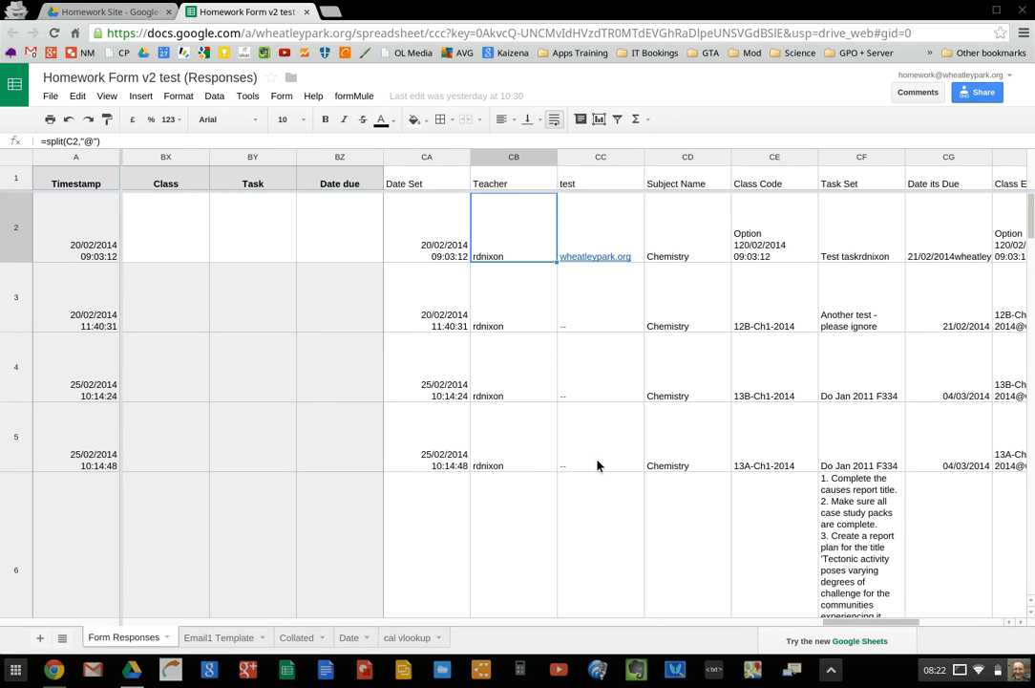
left_click(672, 237)
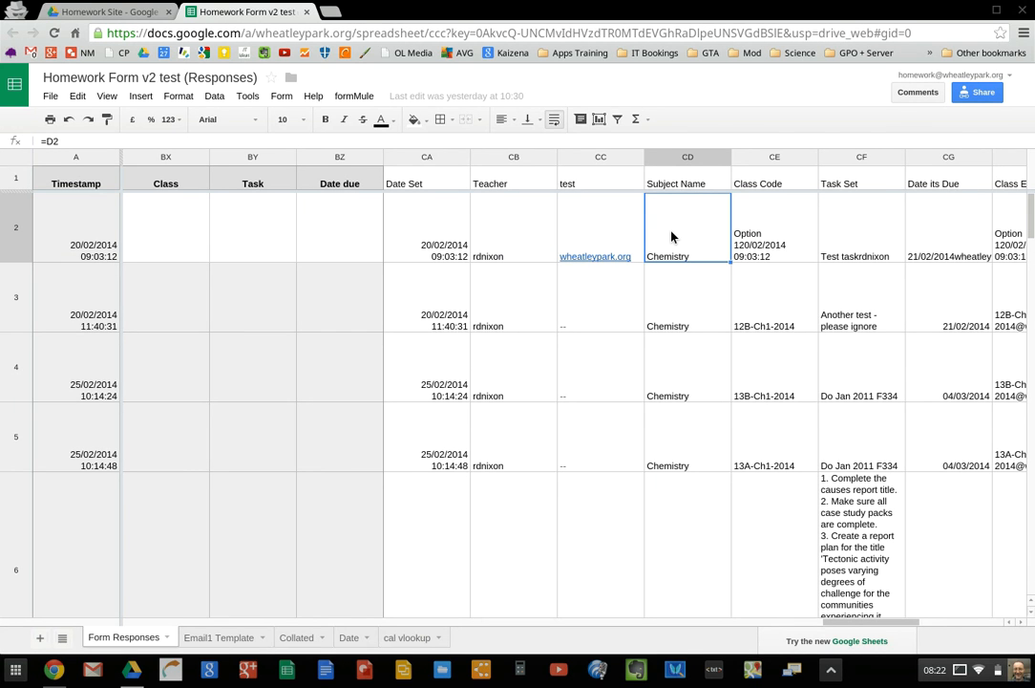
Step: Inspect the row 2 formulas that combine answers in the Class Code, Task Set and Date its Due columns
key("Right")
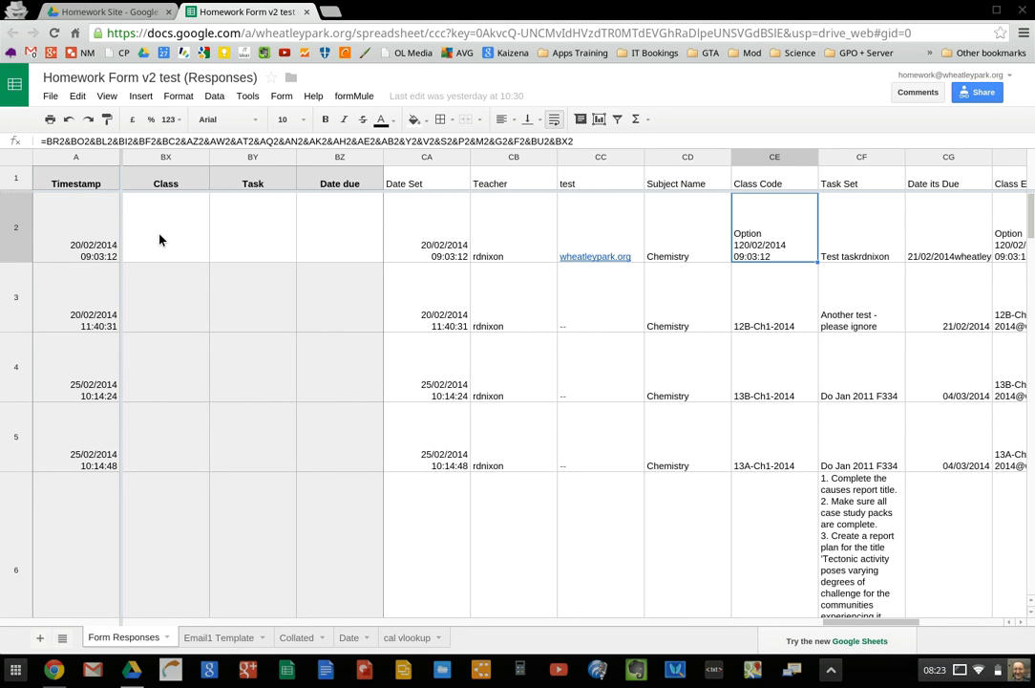
key("Right")
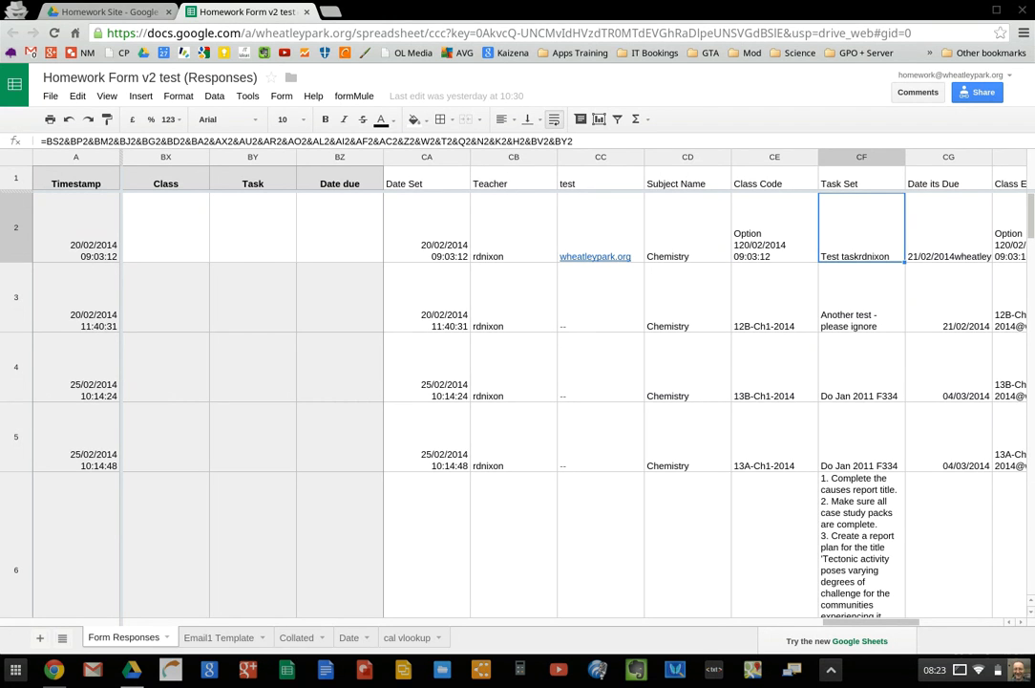
key("Right")
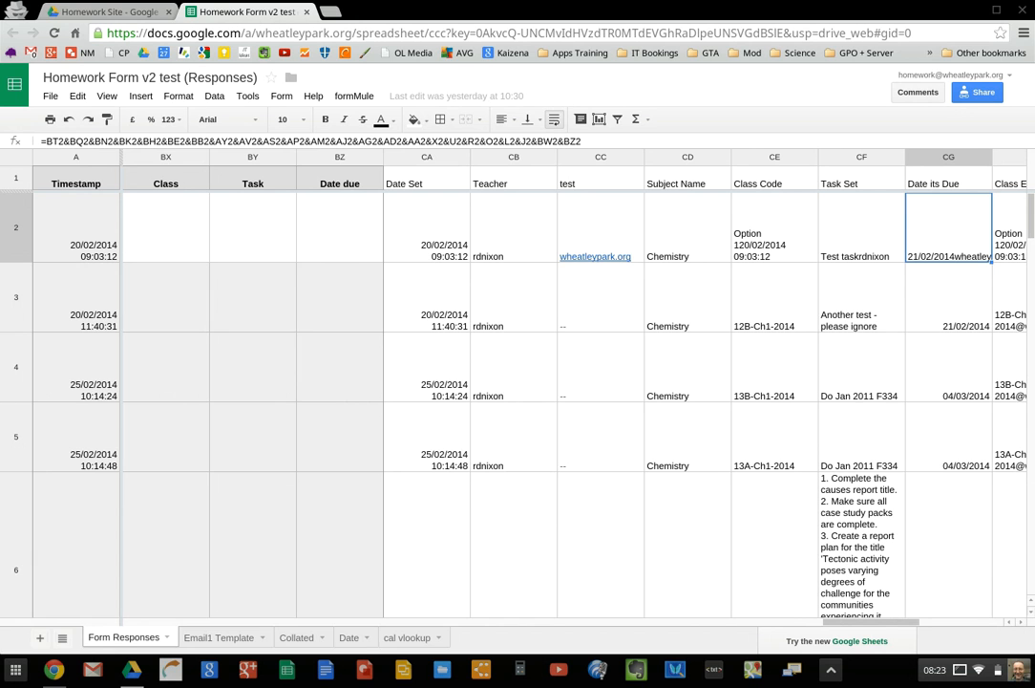
Step: Inspect the row 2 Class Email and Class Cal formulas, and view the cal vlookup sheet of class calendar addresses
key("Right")
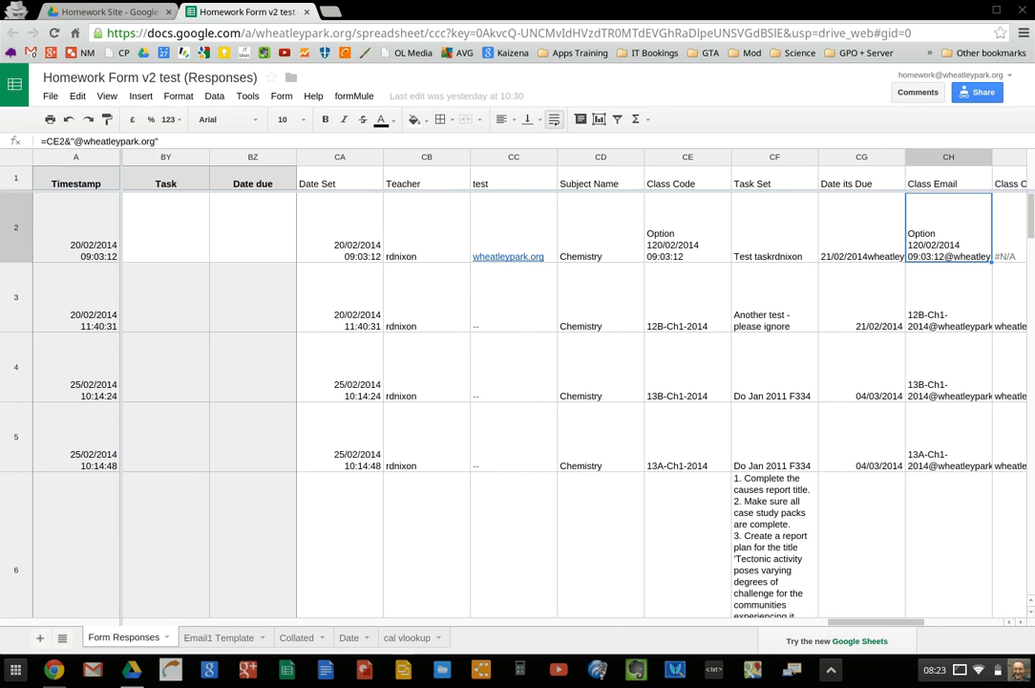
key("Right")
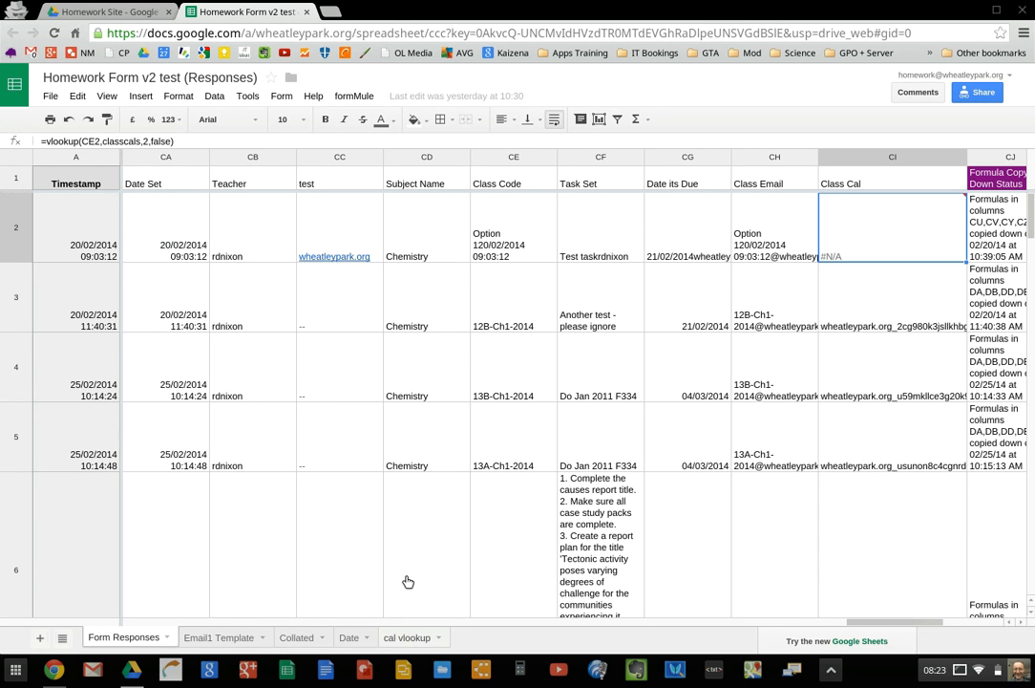
left_click(407, 640)
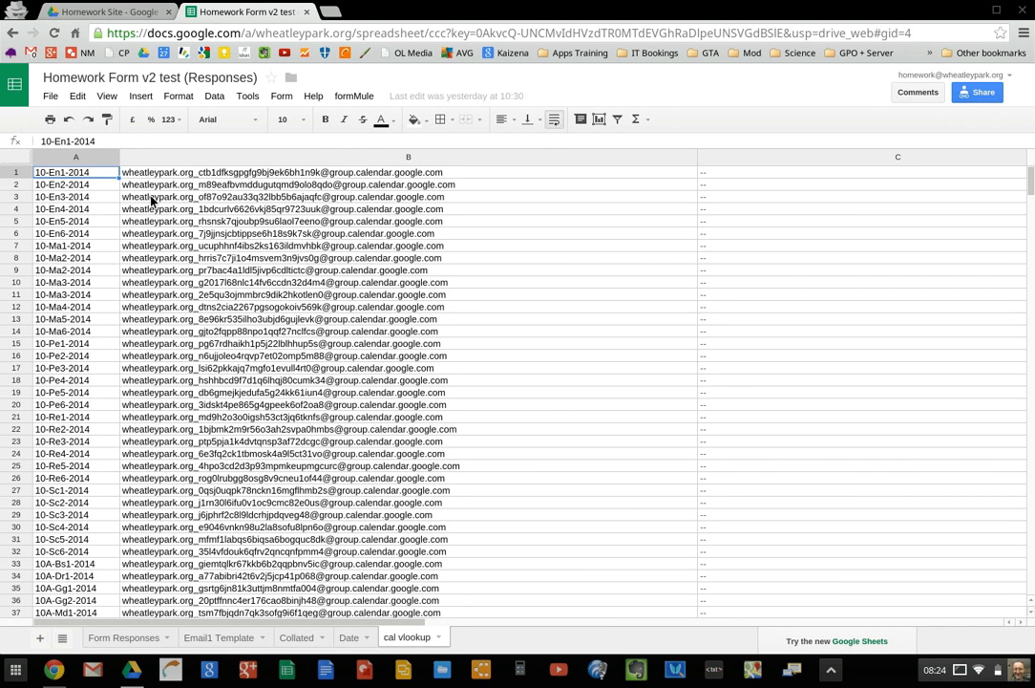
Step: From the Homework Site folder, look at the Copy of Classes spreadsheet, close it, and open the Cals spreadsheet
left_click(127, 13)
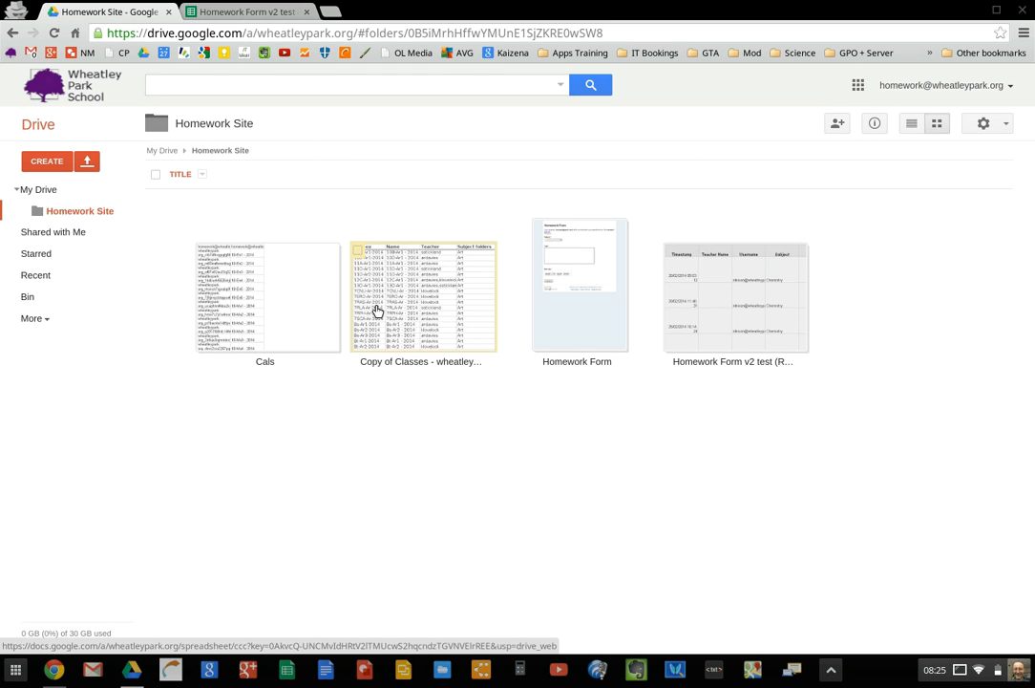
left_click(397, 257)
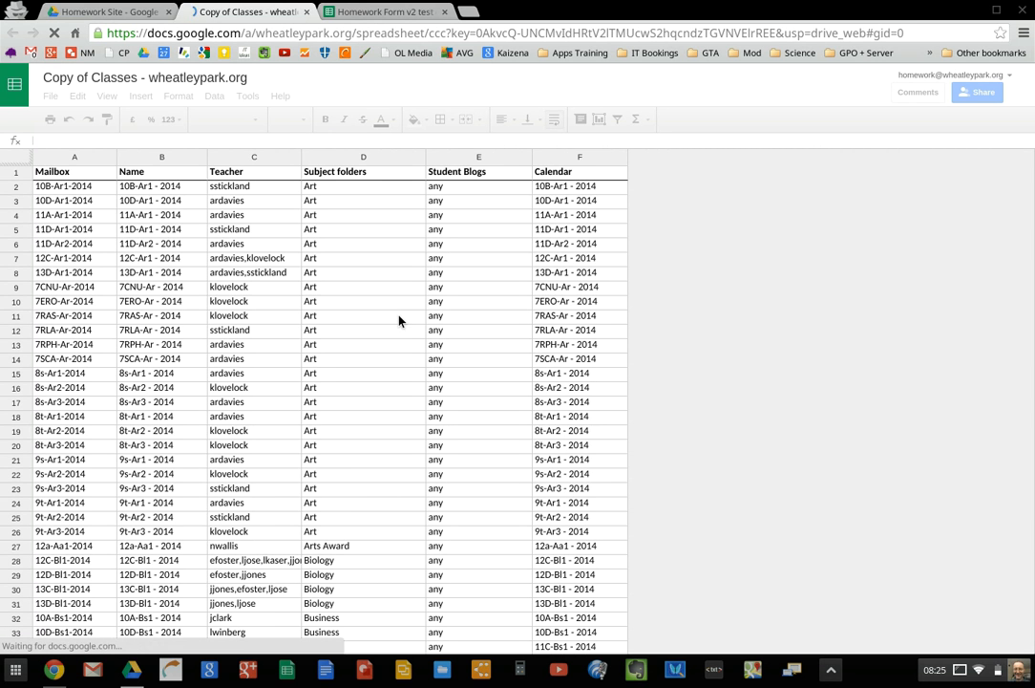
left_click(306, 12)
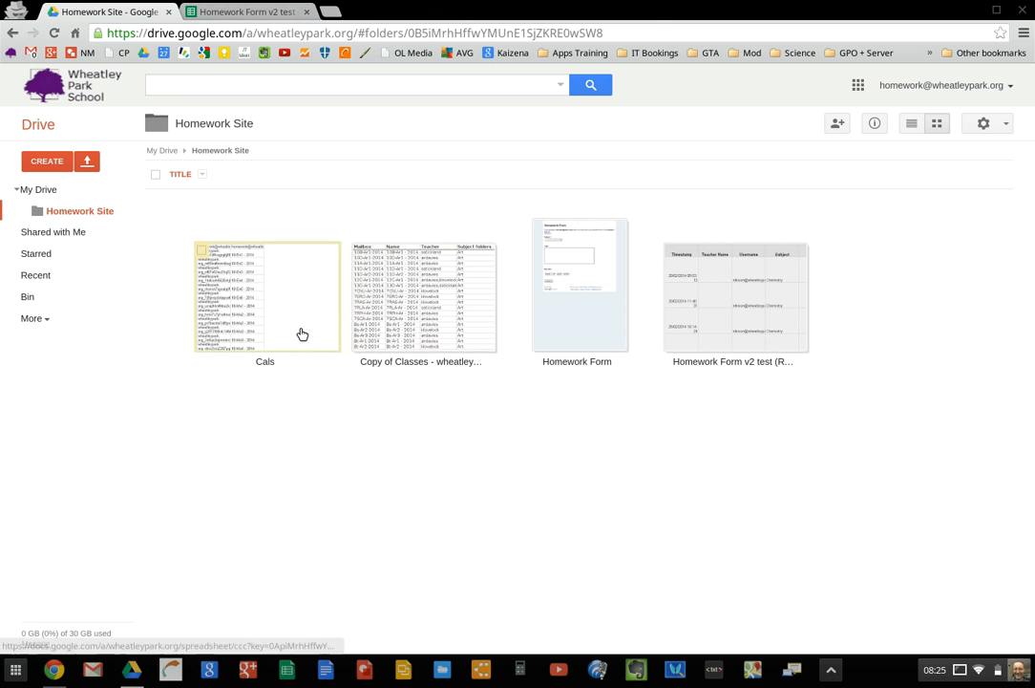
left_click(302, 333)
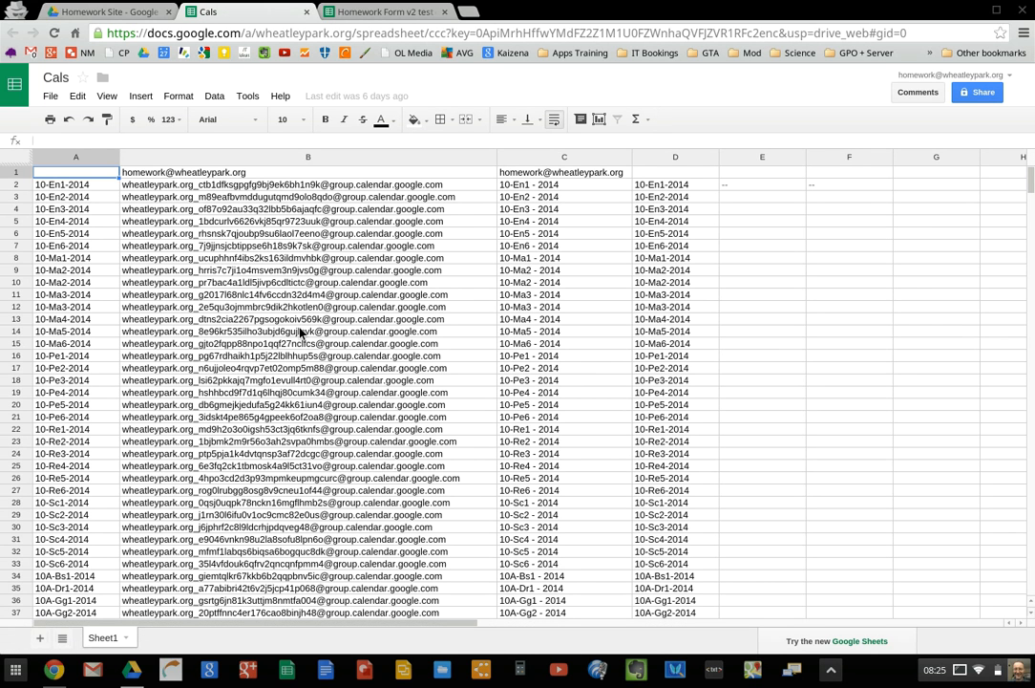
Step: Look at the List Owned Calendars script command in the Cals spreadsheet, and return to the Homework Form v2 test (Responses) spreadsheet
left_click(214, 96)
mouse_move(328, 97)
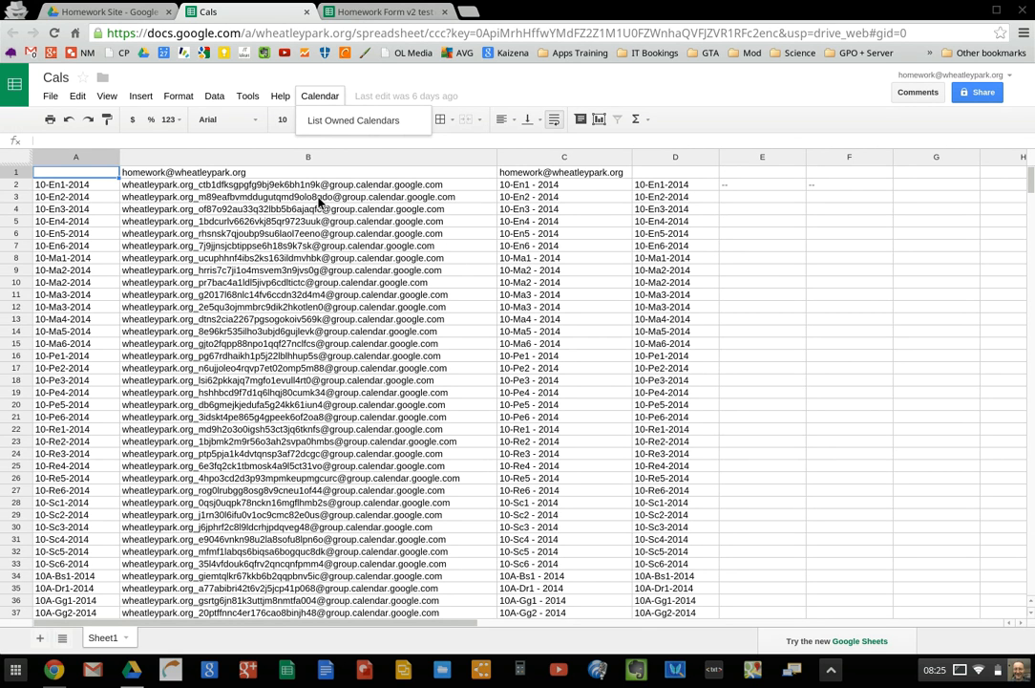
left_click(377, 12)
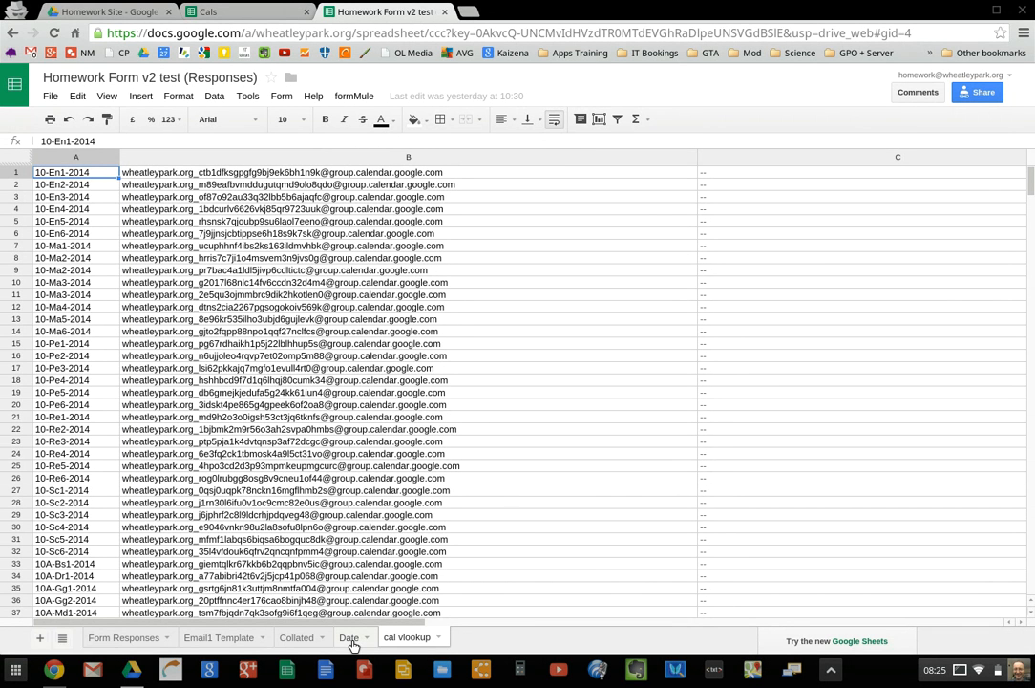
Step: Look over the Date and Email1 Template sheets, and examine the script status columns at the far end of Form Responses
left_click(351, 638)
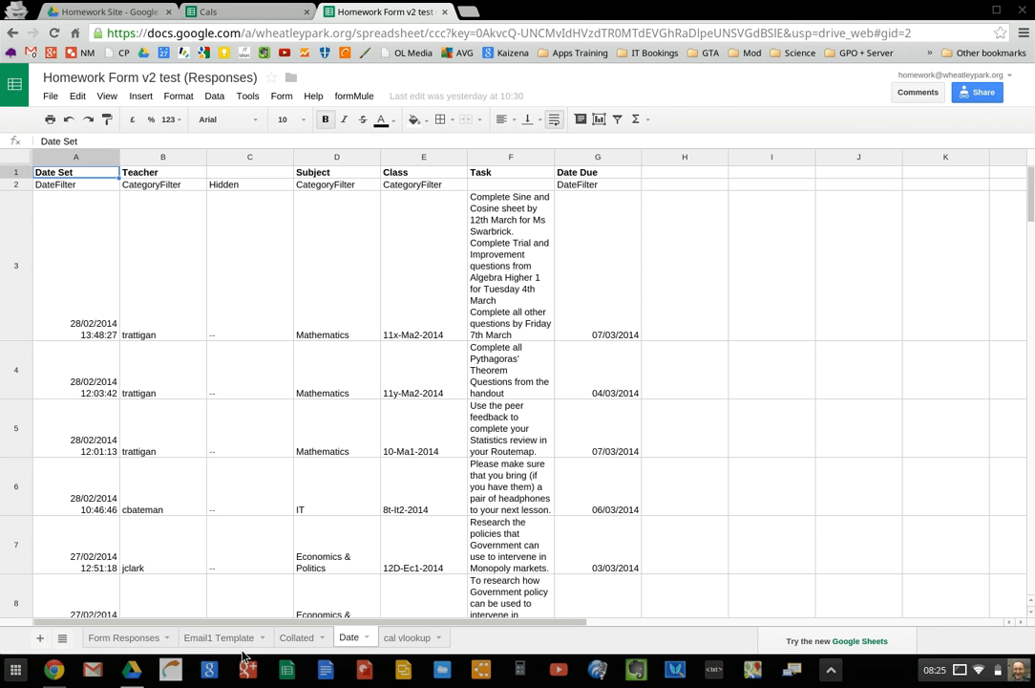
left_click(222, 639)
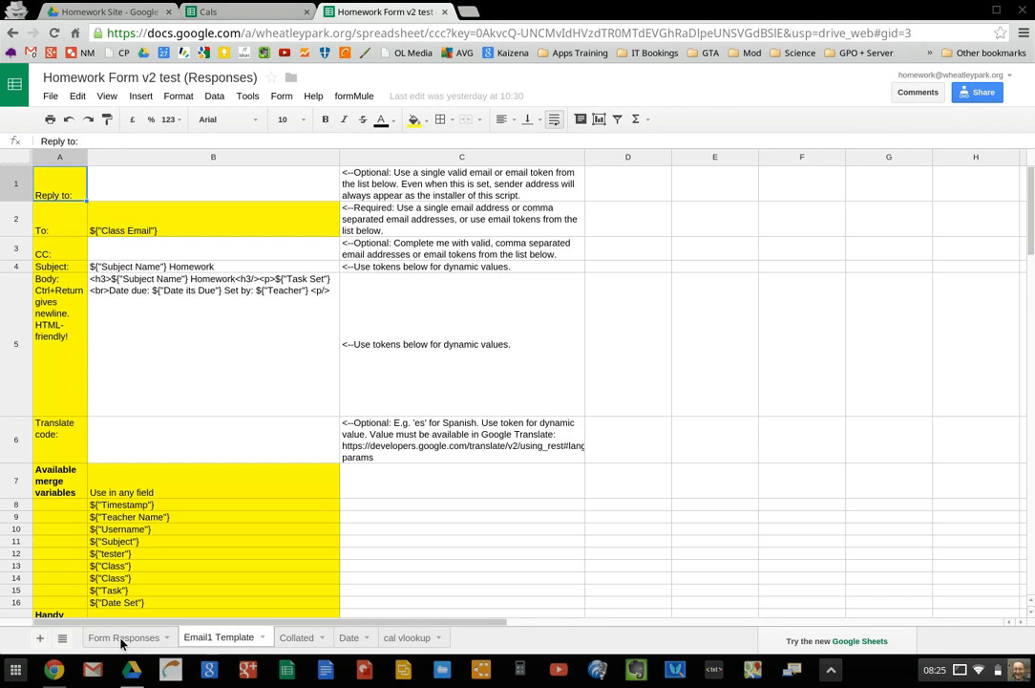
left_click(121, 638)
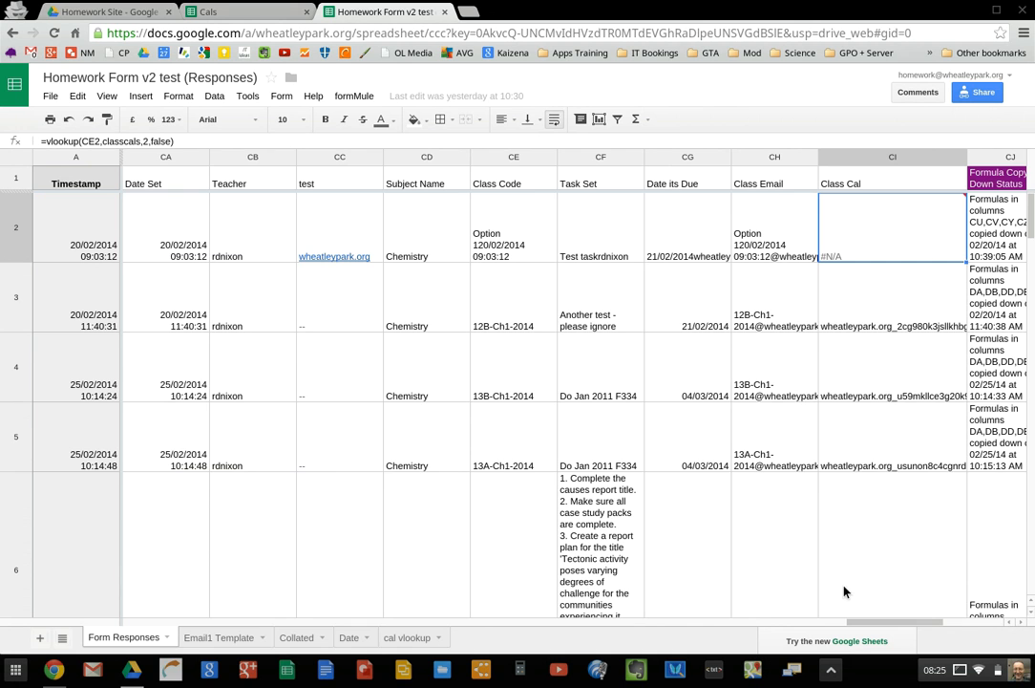
scroll(844, 592, "right", 6)
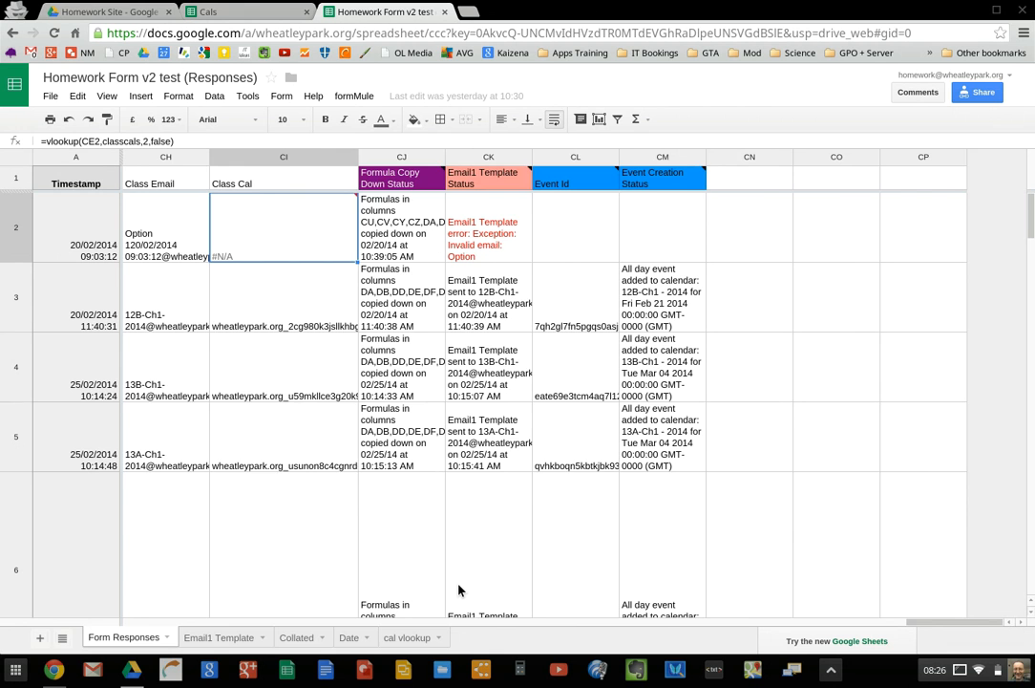
scroll(458, 526, "left", 20)
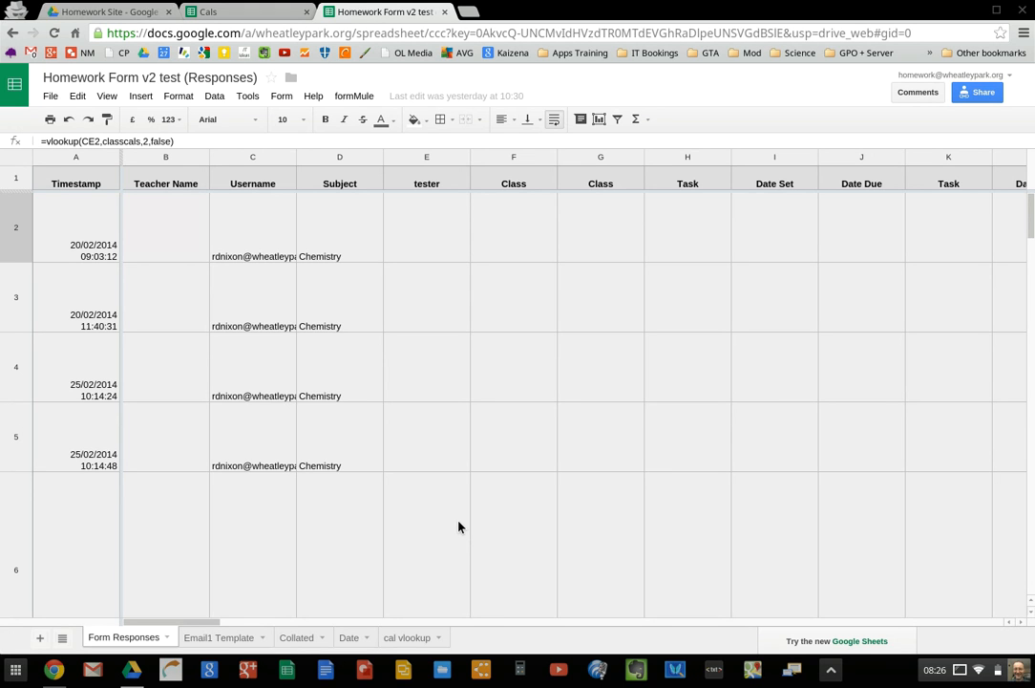
Step: Inspect the array formula in cell A3 of the Collated sheet
left_click(297, 638)
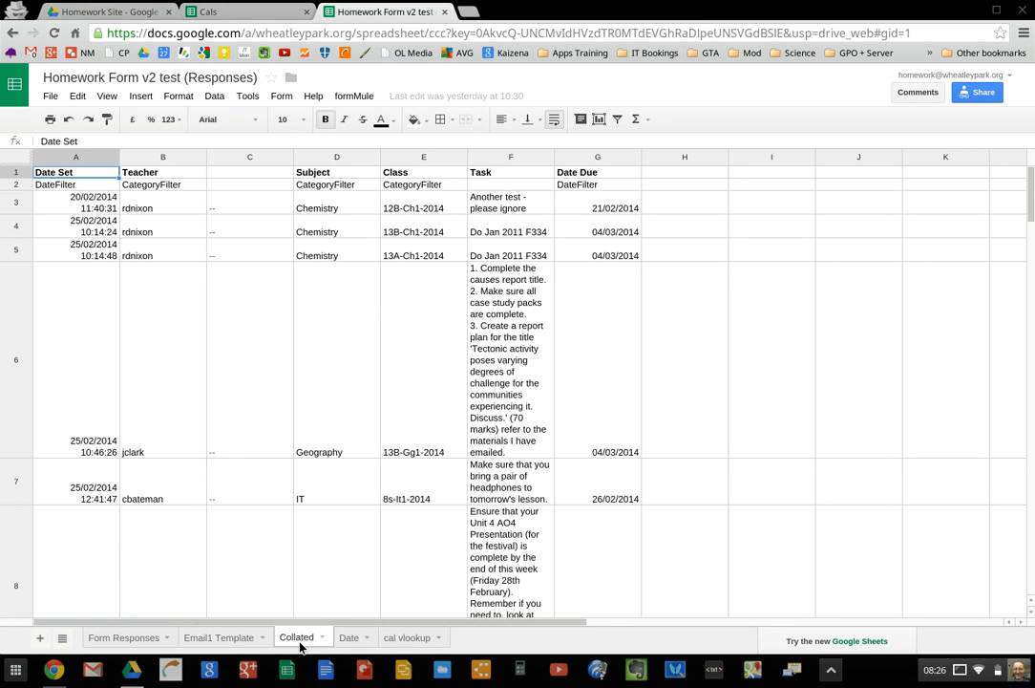
key("Down")
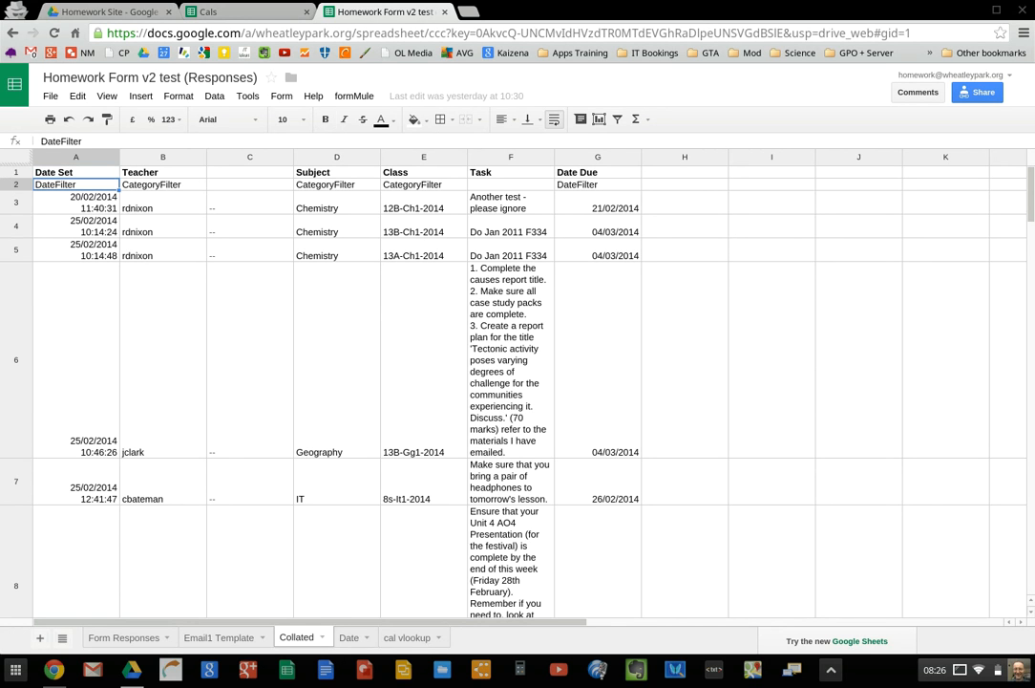
key("Down")
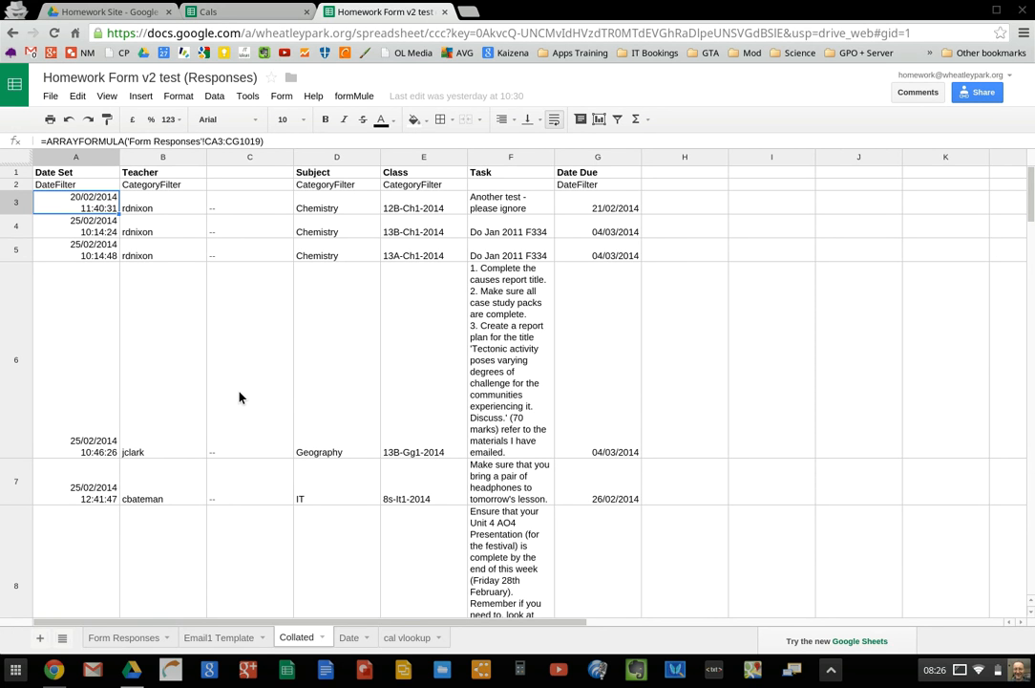
Step: Inspect the formulas in cells A3 and G3 of the Date sheet, and glance at the cal vlookup sheet
left_click(349, 637)
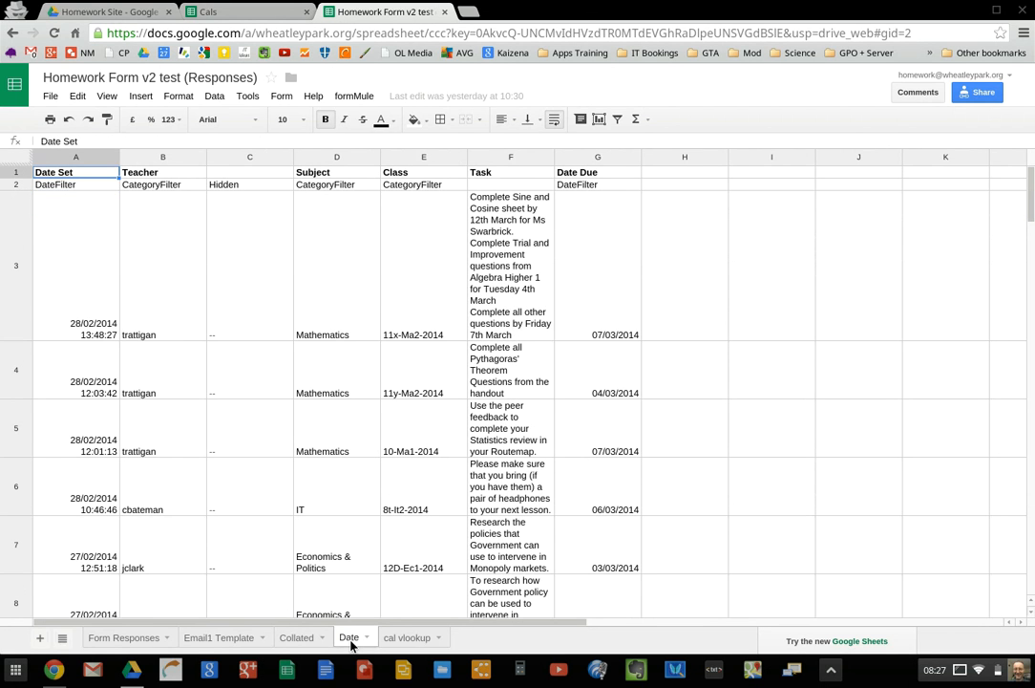
left_click(68, 284)
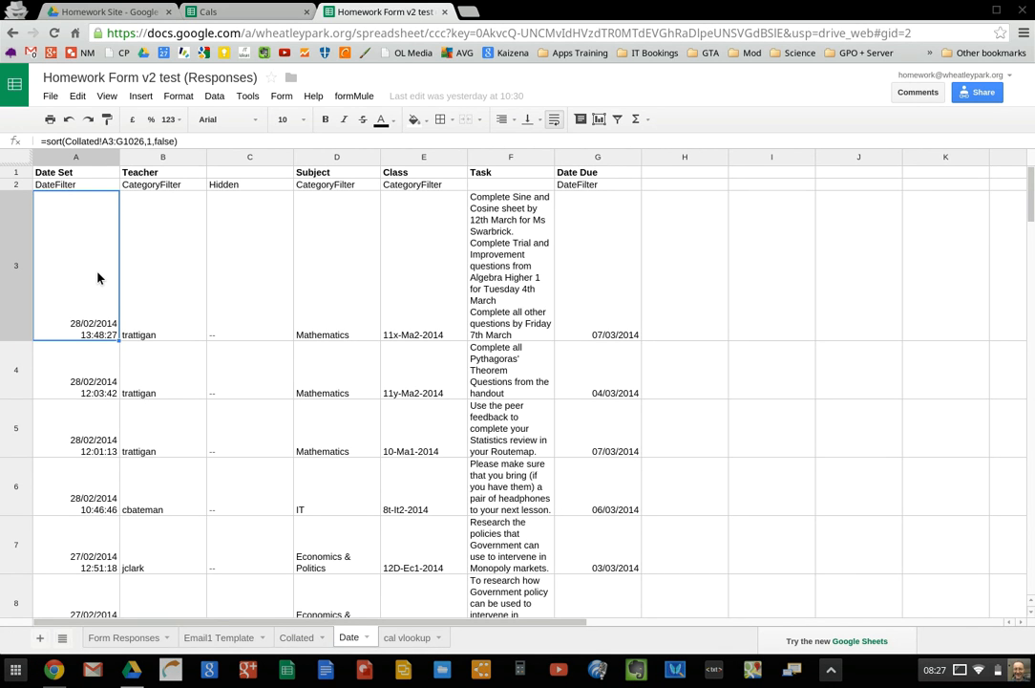
left_click(602, 292)
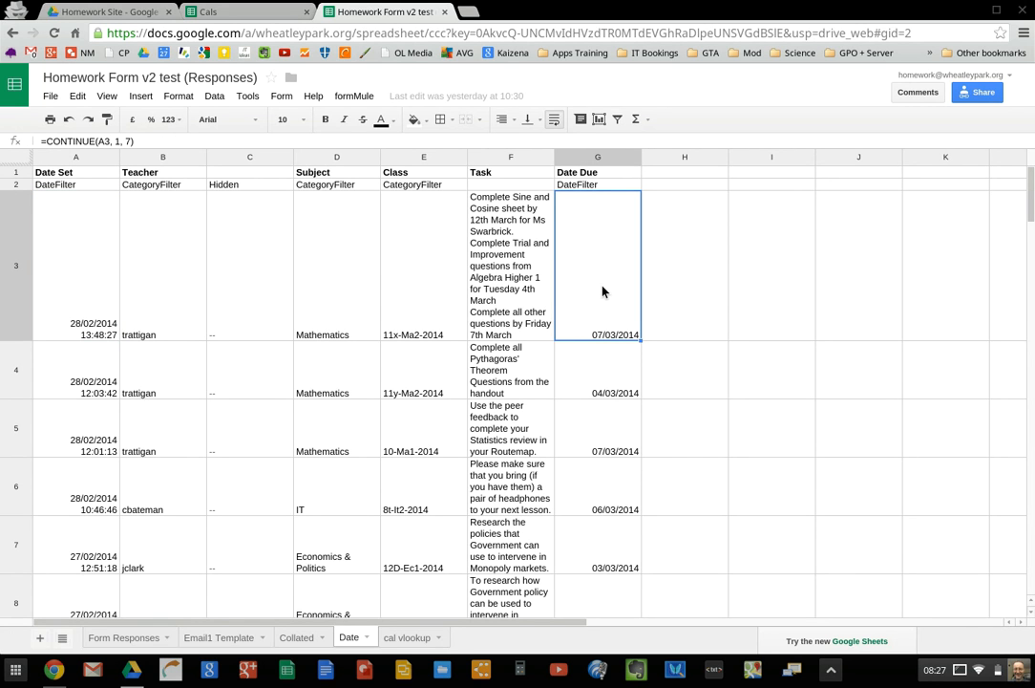
left_click(85, 307)
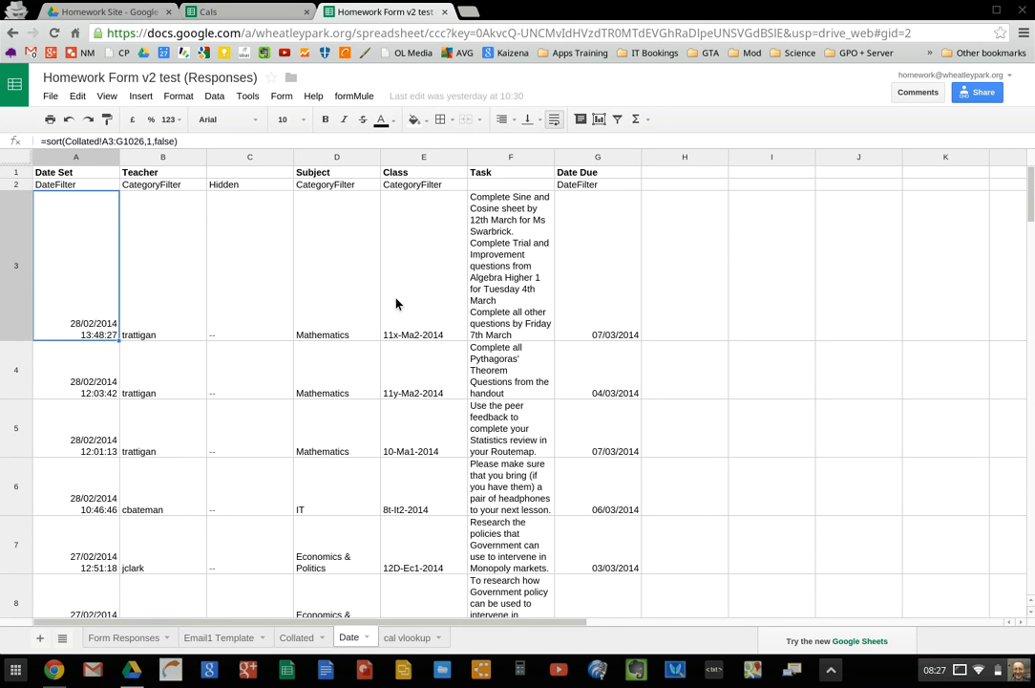
left_click(408, 637)
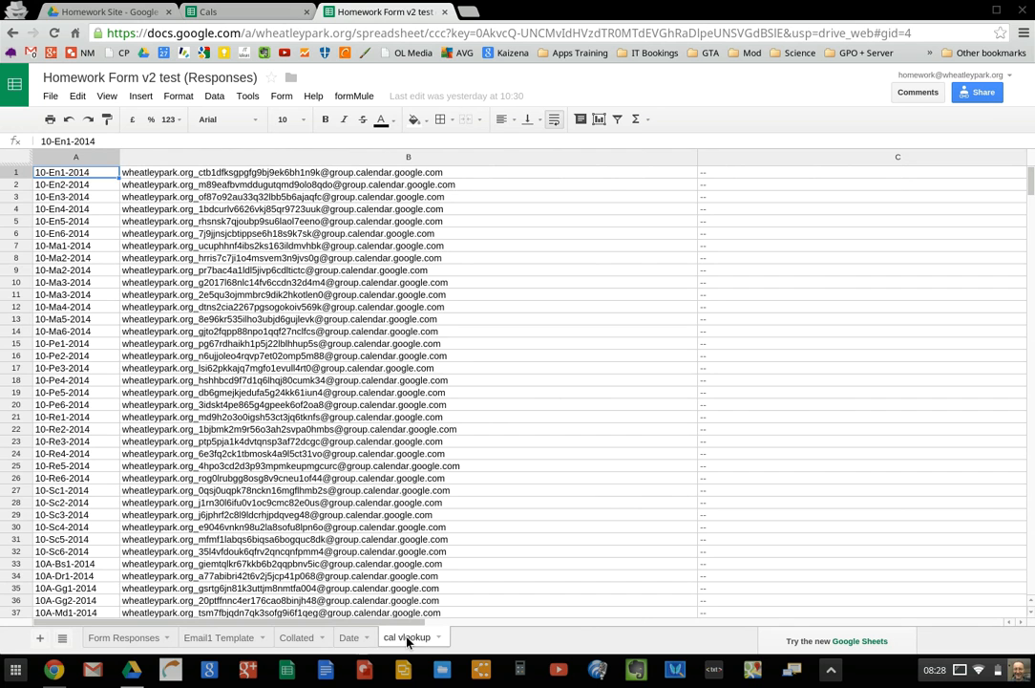
left_click(349, 638)
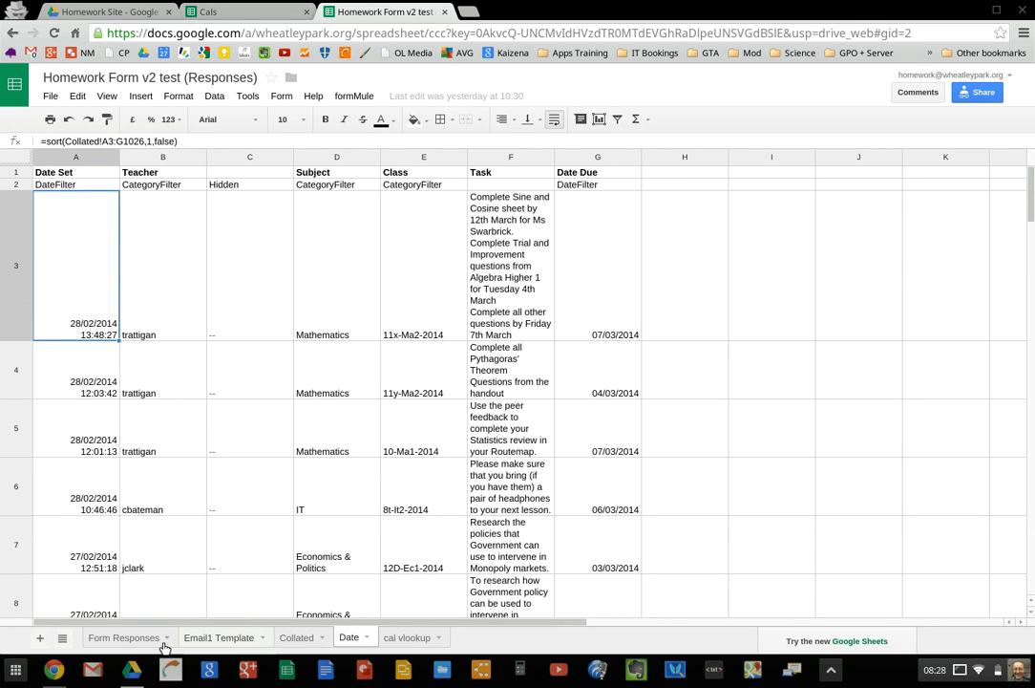
Step: In Form Responses, inspect the row 5 entries for Class Cal, Formula Copy Down Status, Email1 Template Status, Event Id and Event Creation Status
left_click(129, 638)
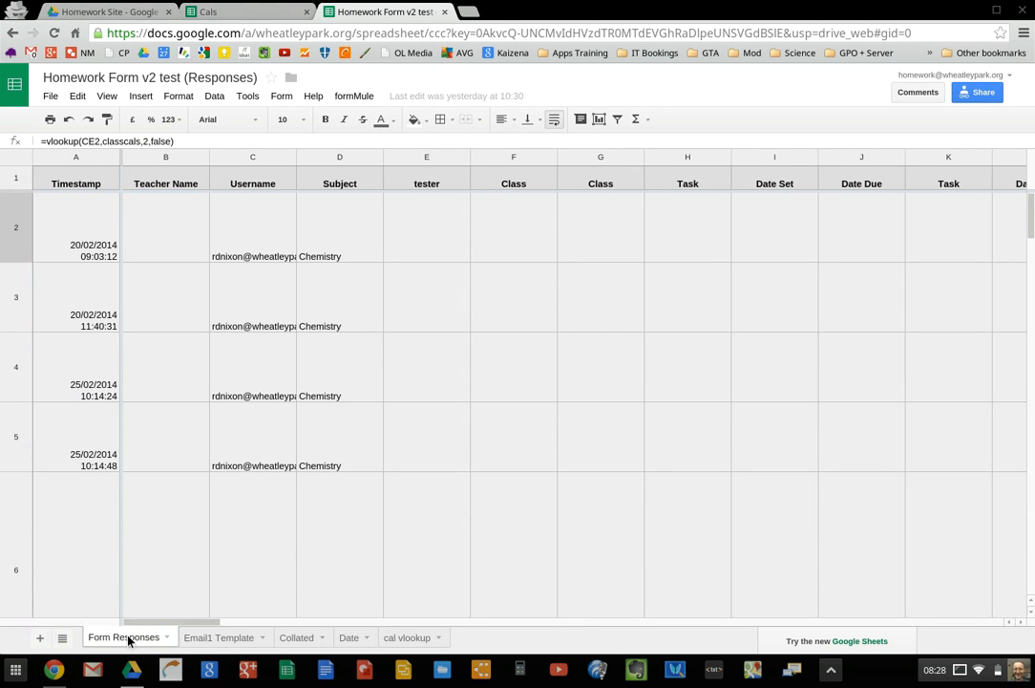
left_click(860, 622)
left_click(860, 622)
left_click(860, 623)
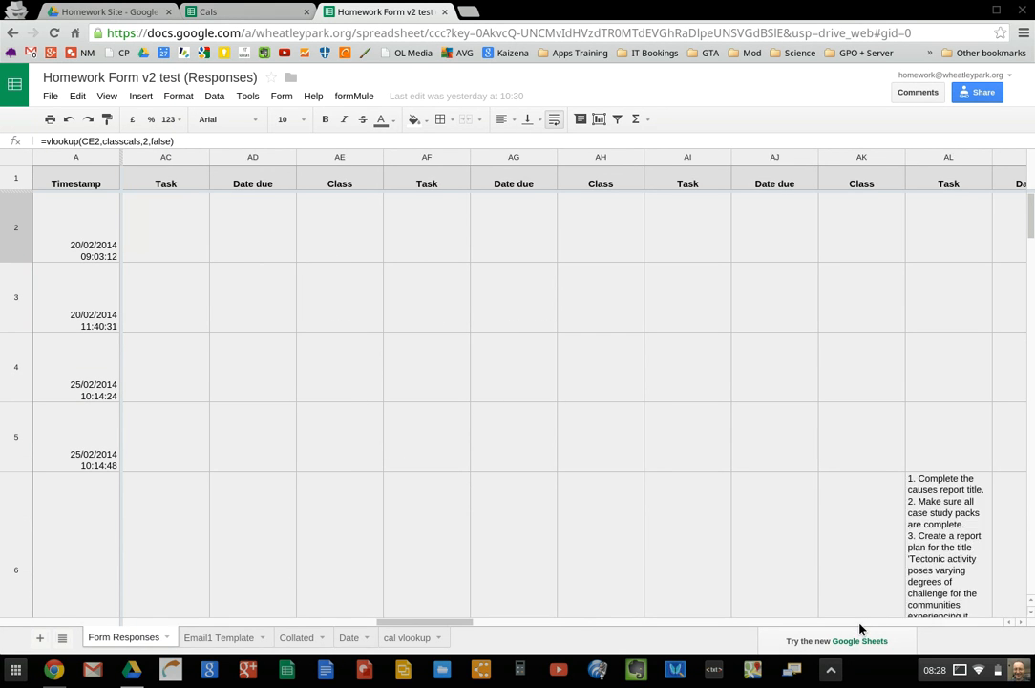
left_click(859, 622)
left_click(859, 623)
left_click(859, 623)
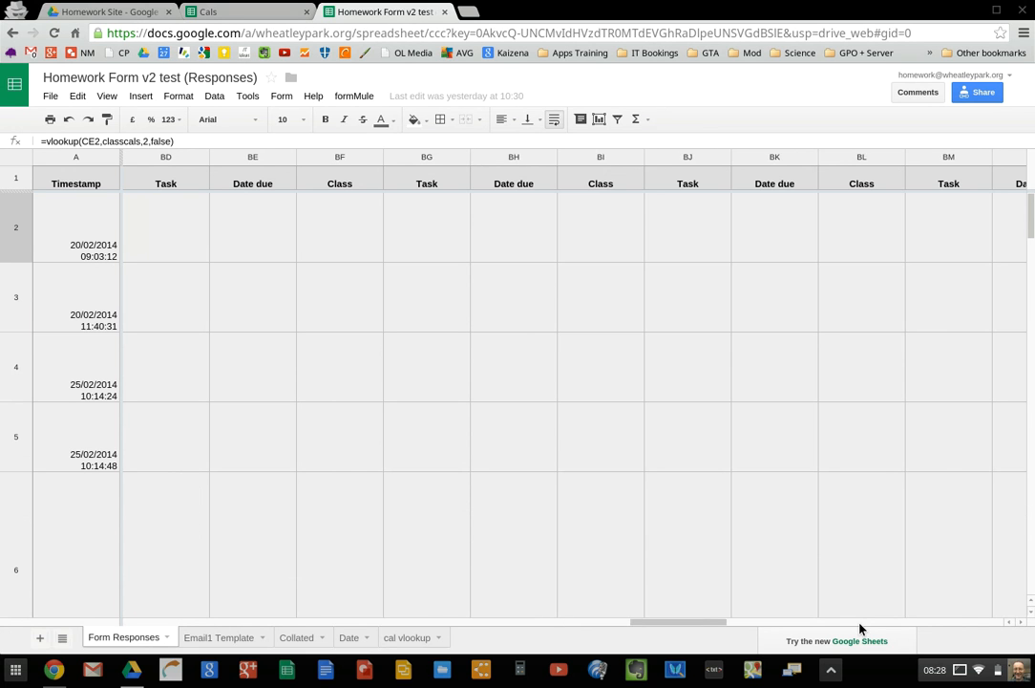
left_click(859, 623)
left_click(859, 622)
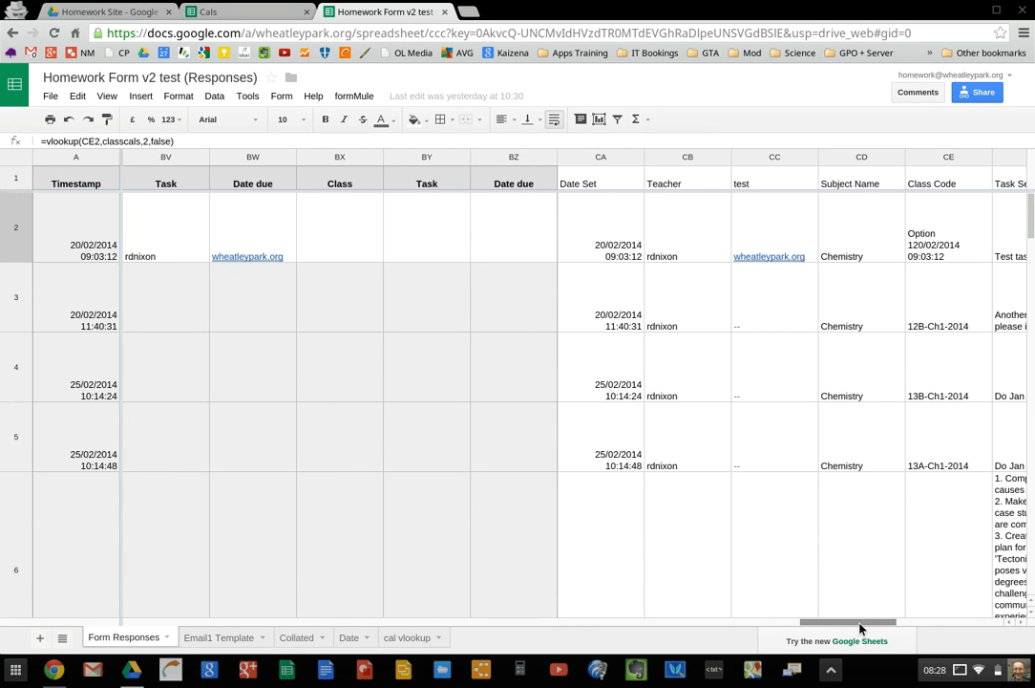
left_click(930, 623)
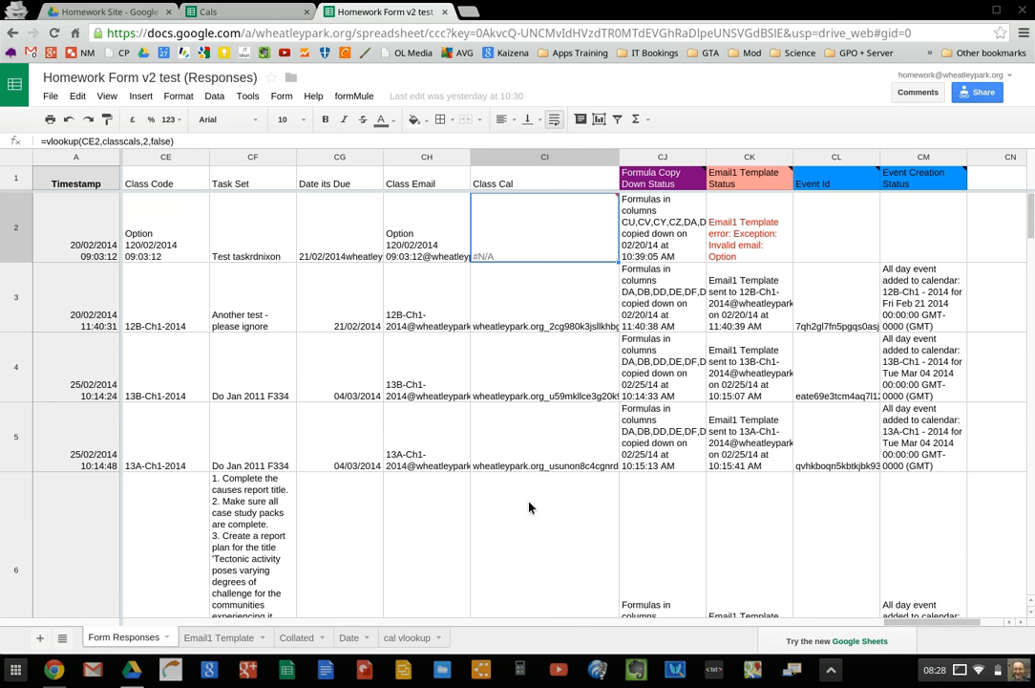
left_click(566, 457)
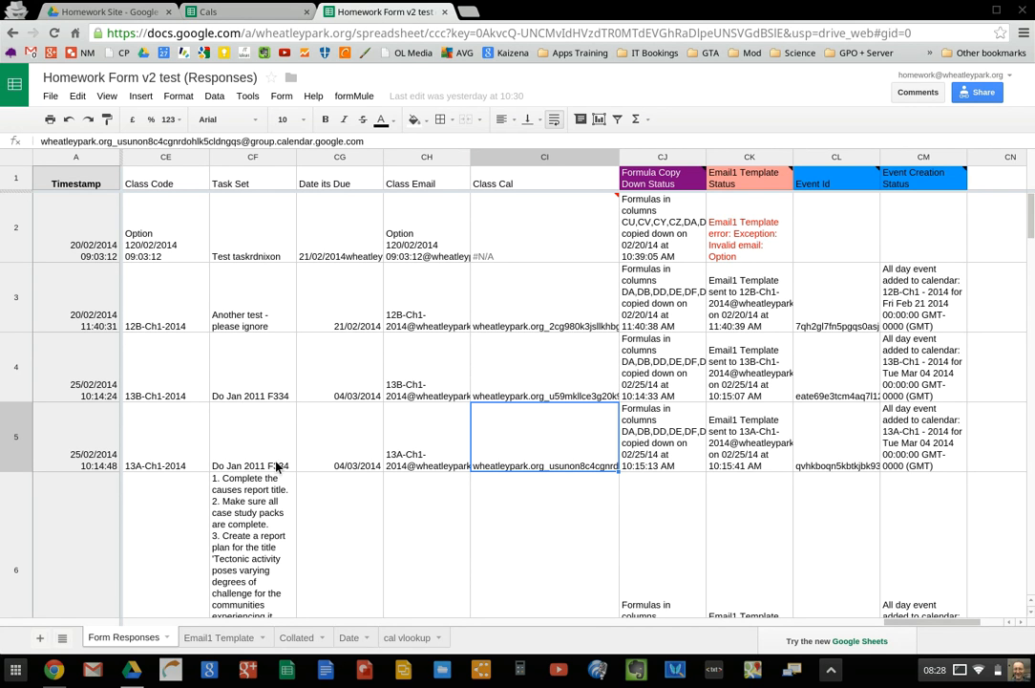
left_click(671, 442)
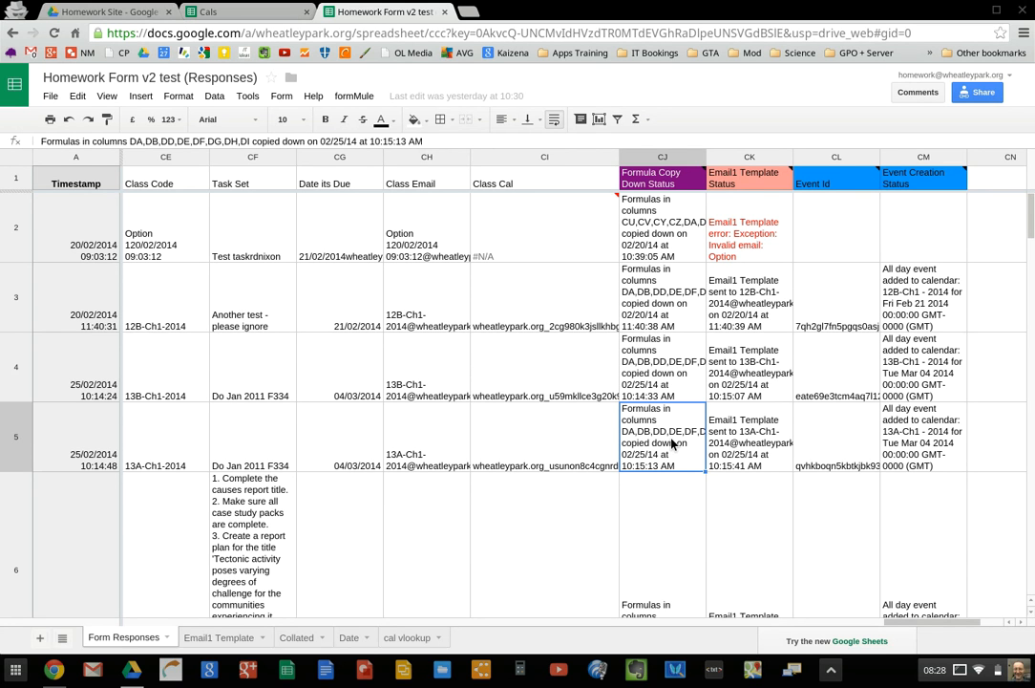
left_click(749, 459)
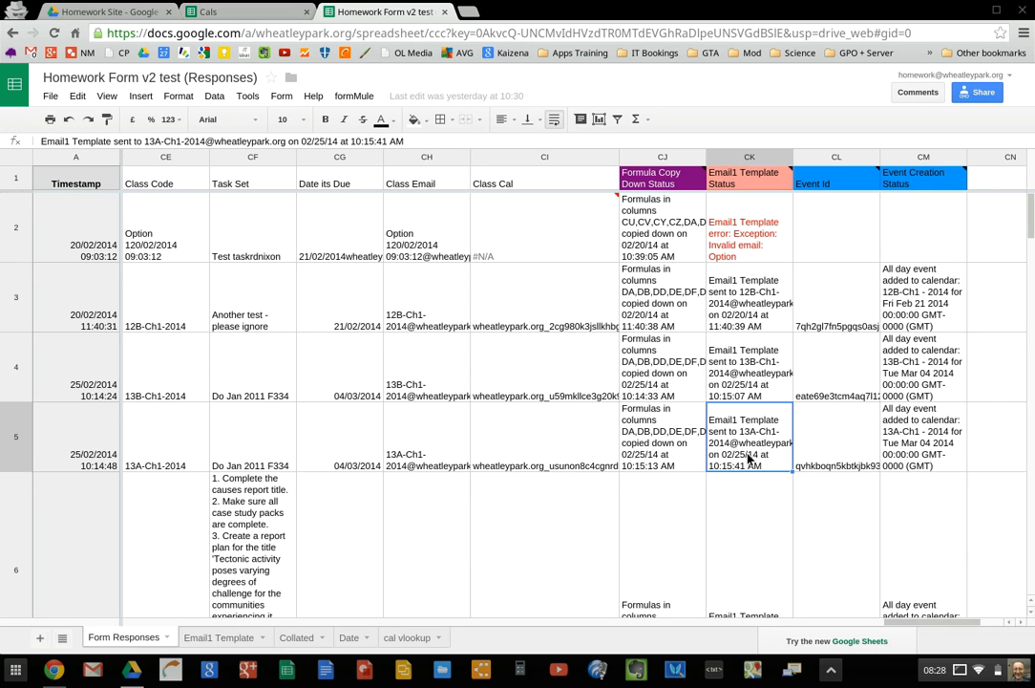
left_click(824, 457)
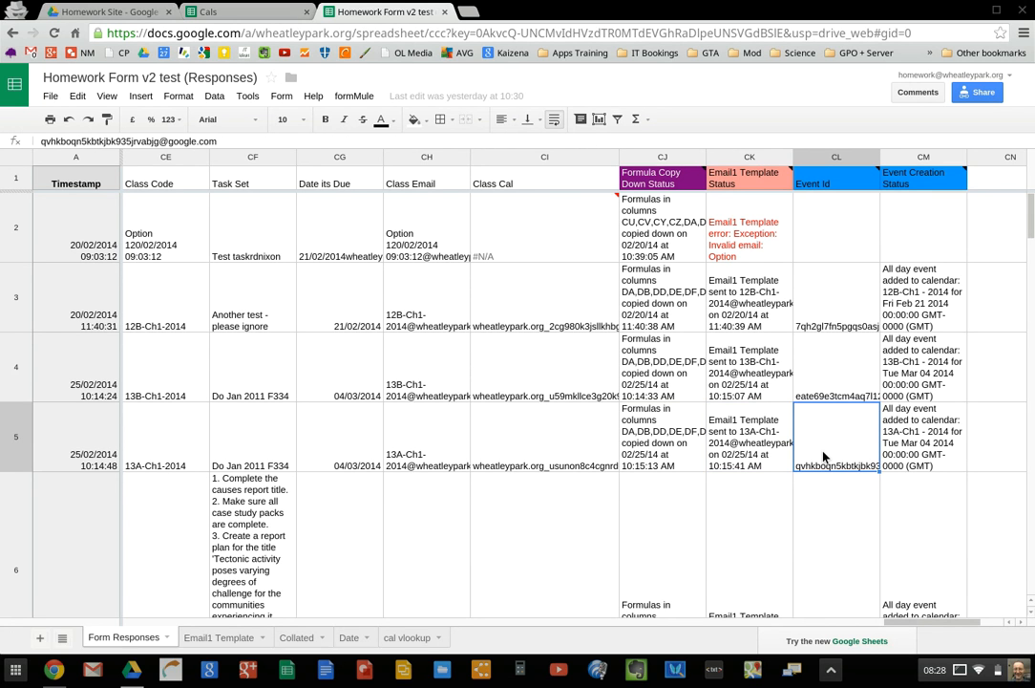
left_click(893, 462)
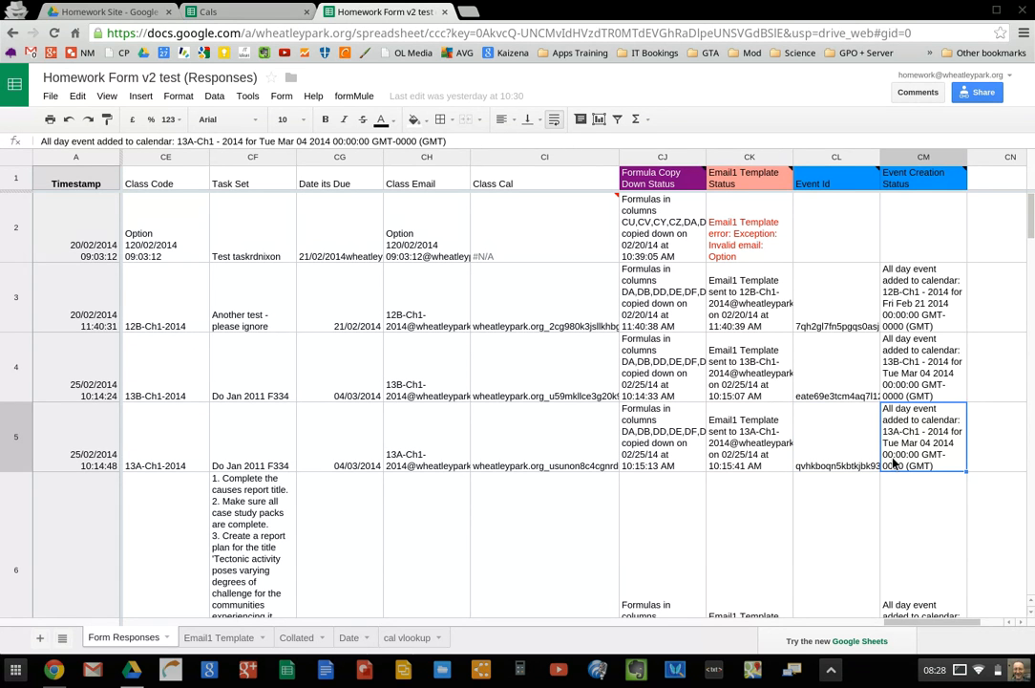
Step: Switch to Google Calendar, view the details of the 12B-Ch1-2014 homework event on 4 March 2014, and return to that week's view
left_click(993, 13)
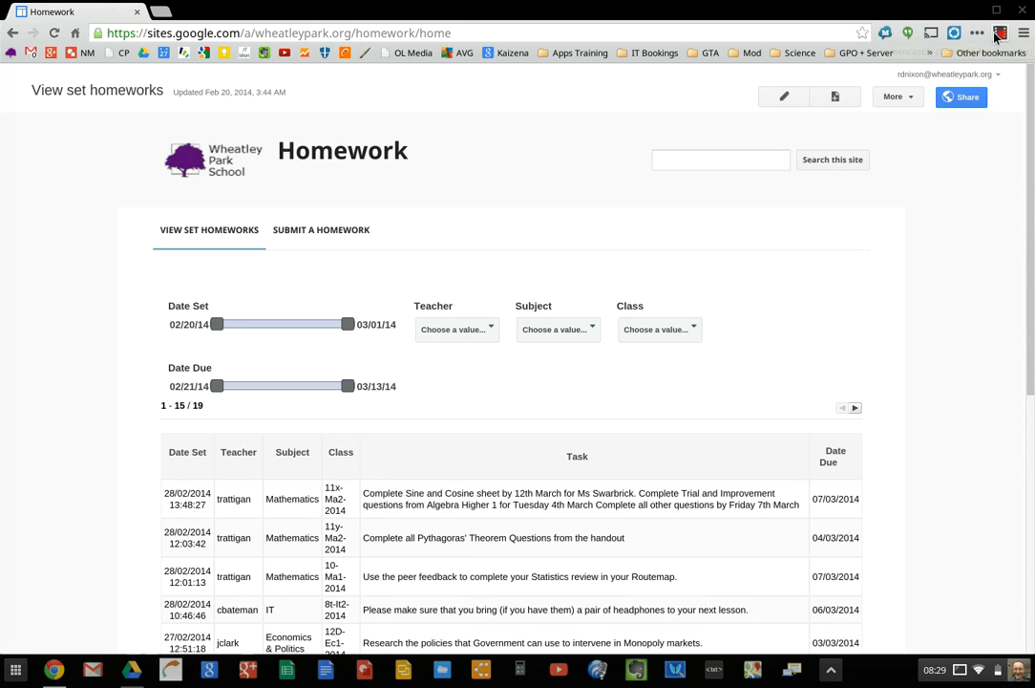
left_click(164, 13)
left_click(164, 55)
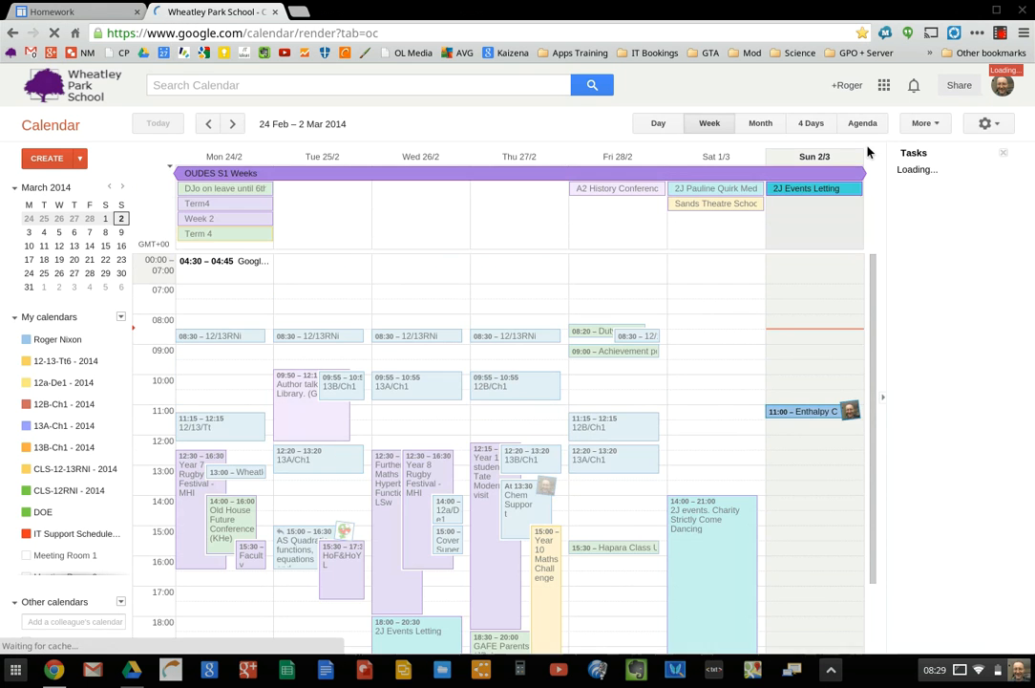
left_click(232, 123)
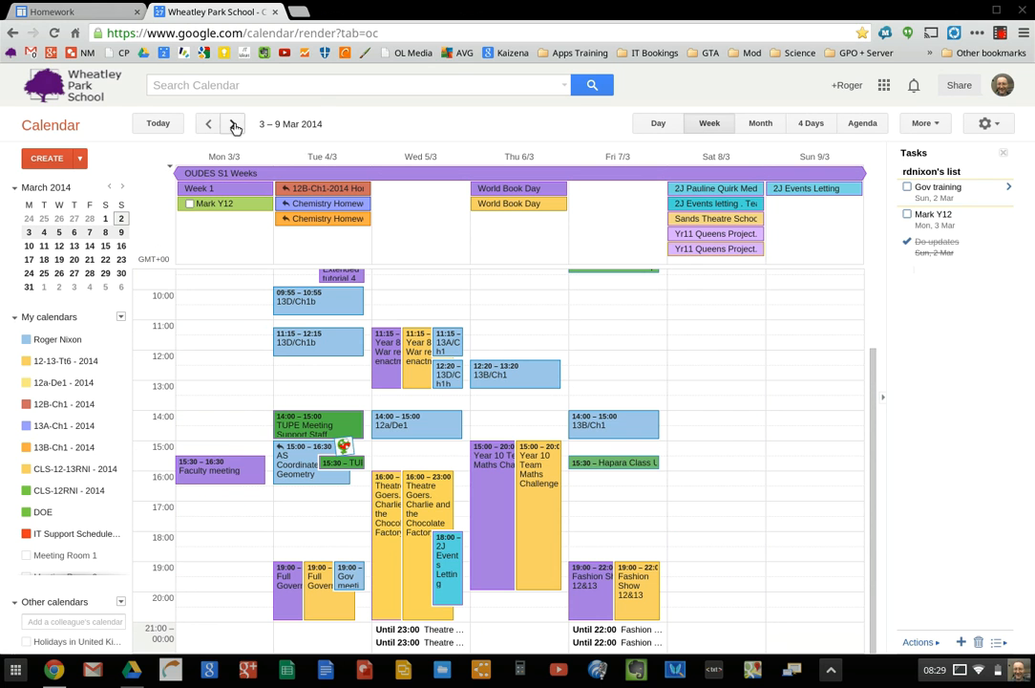
left_click(339, 189)
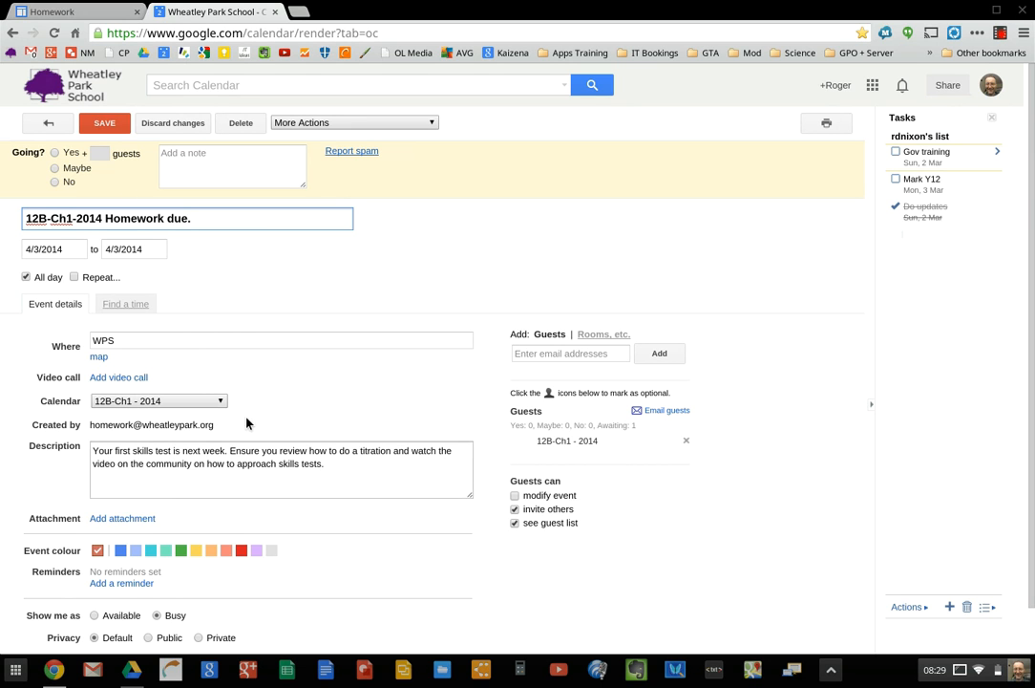
left_click(45, 123)
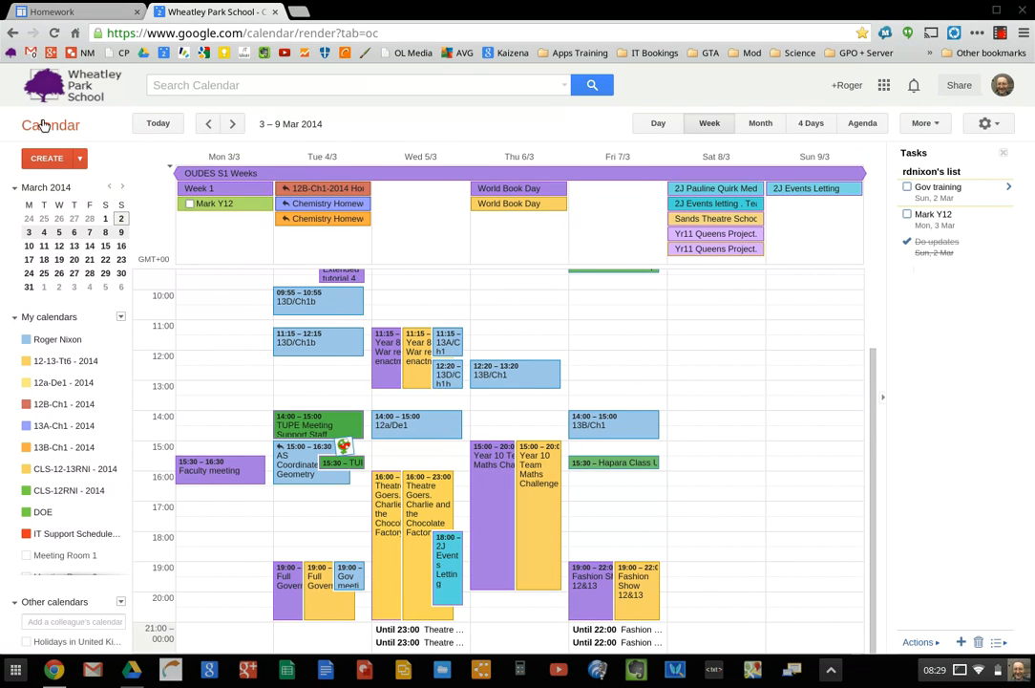